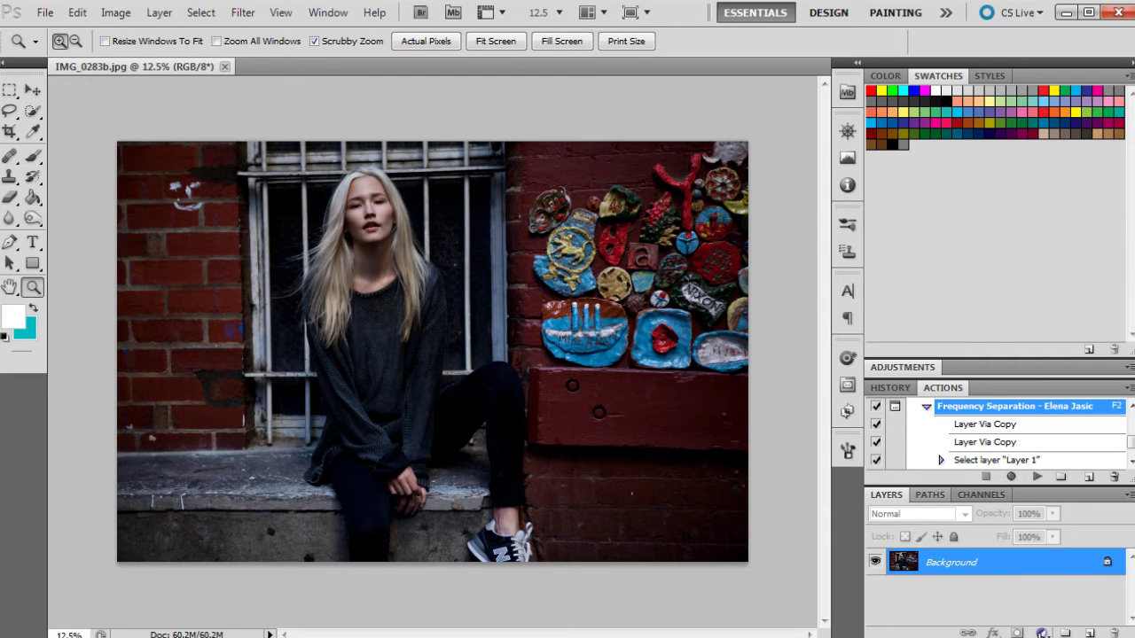
Step: Add a Gradient Map adjustment layer using the Black, White gradient preset
left_click(1044, 634)
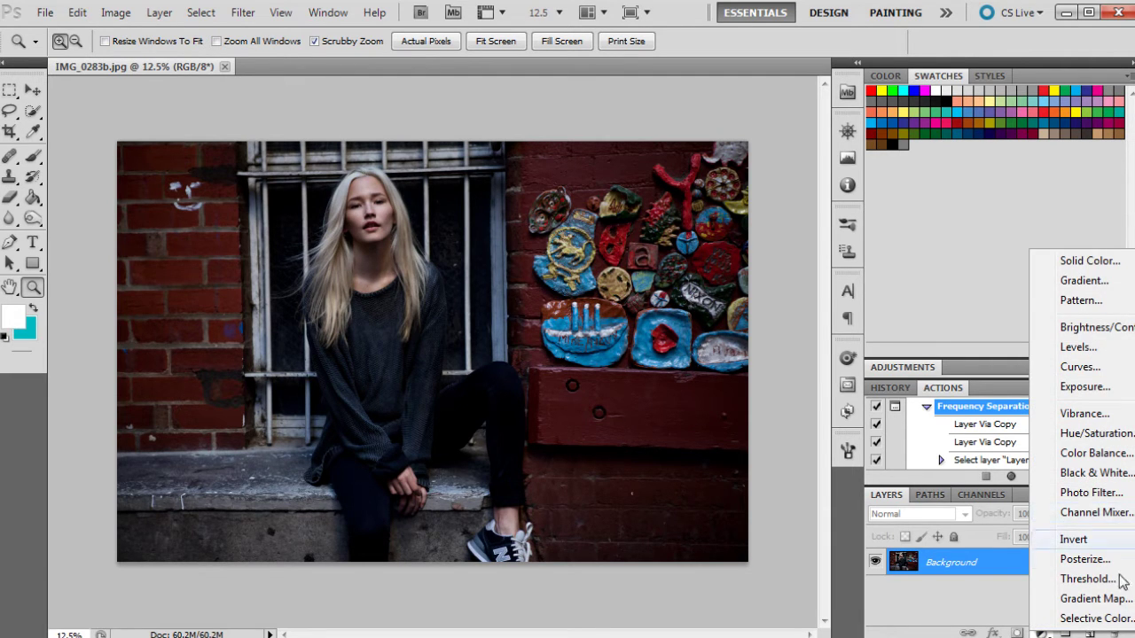
left_click(1099, 598)
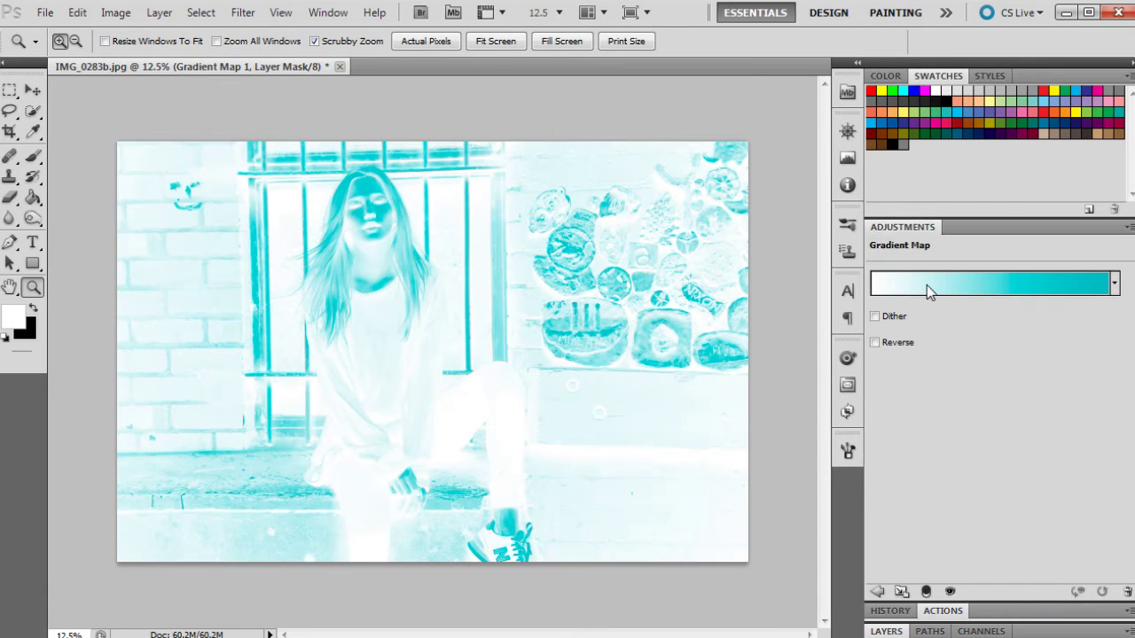
left_click(919, 284)
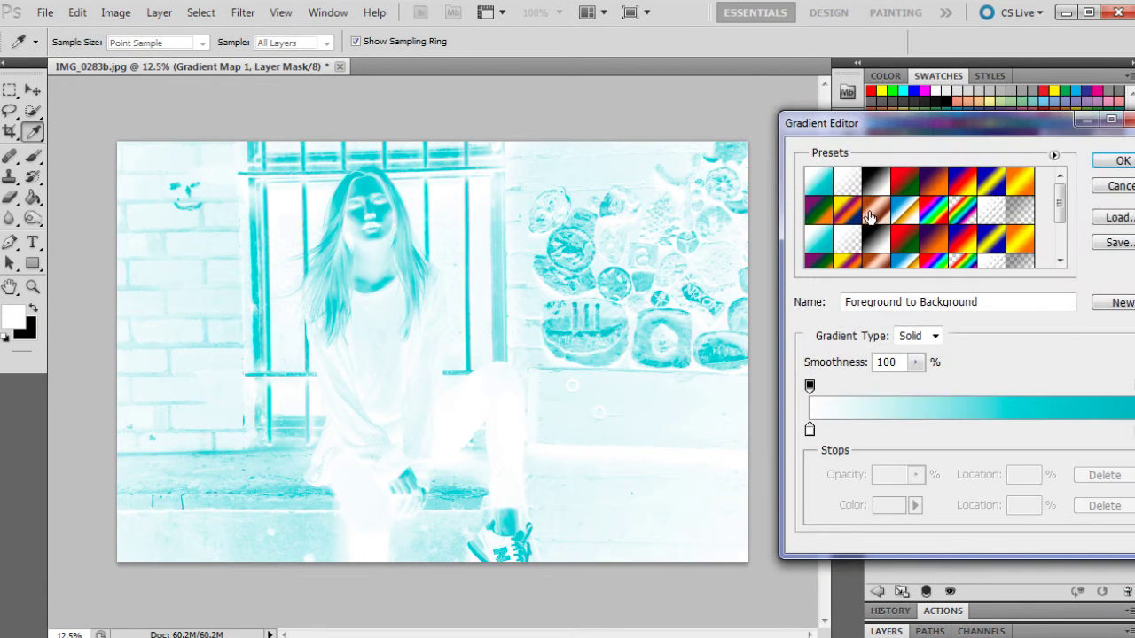
left_click(875, 188)
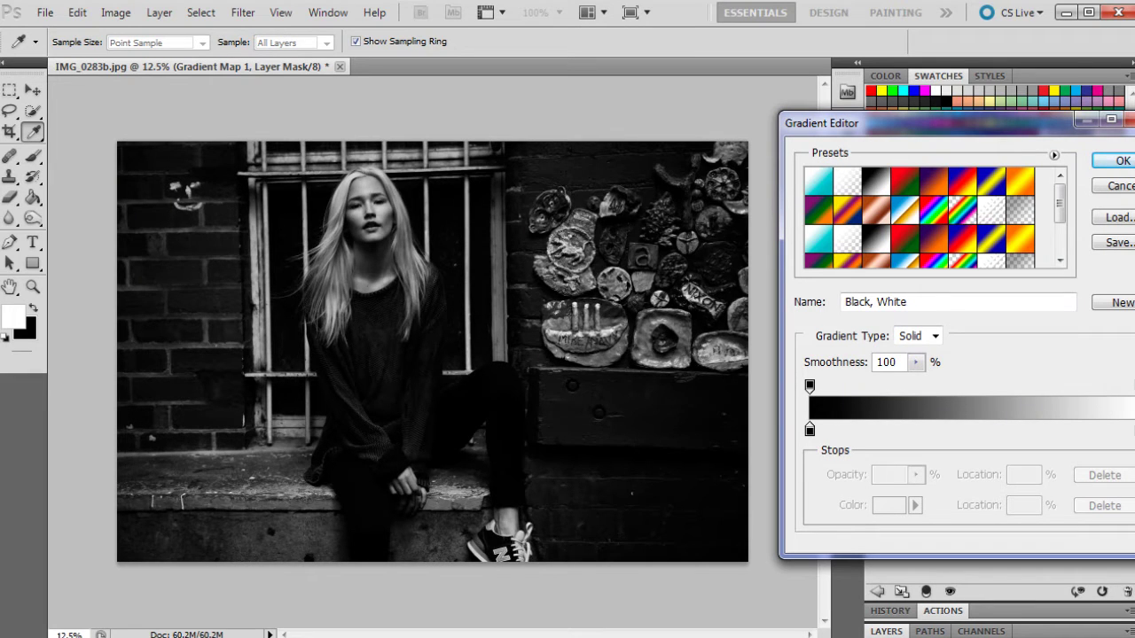
Step: Set the gradient's white stop to 97% and its midpoint to 46%, then confirm
left_click_drag(1133, 429, 1129, 429)
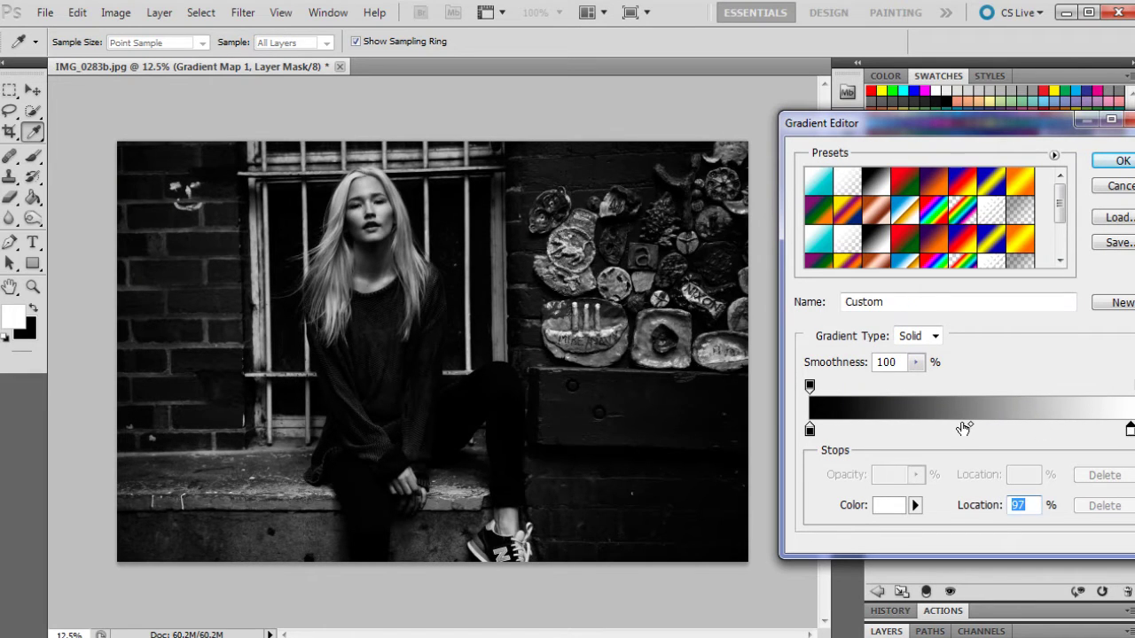
left_click(966, 425)
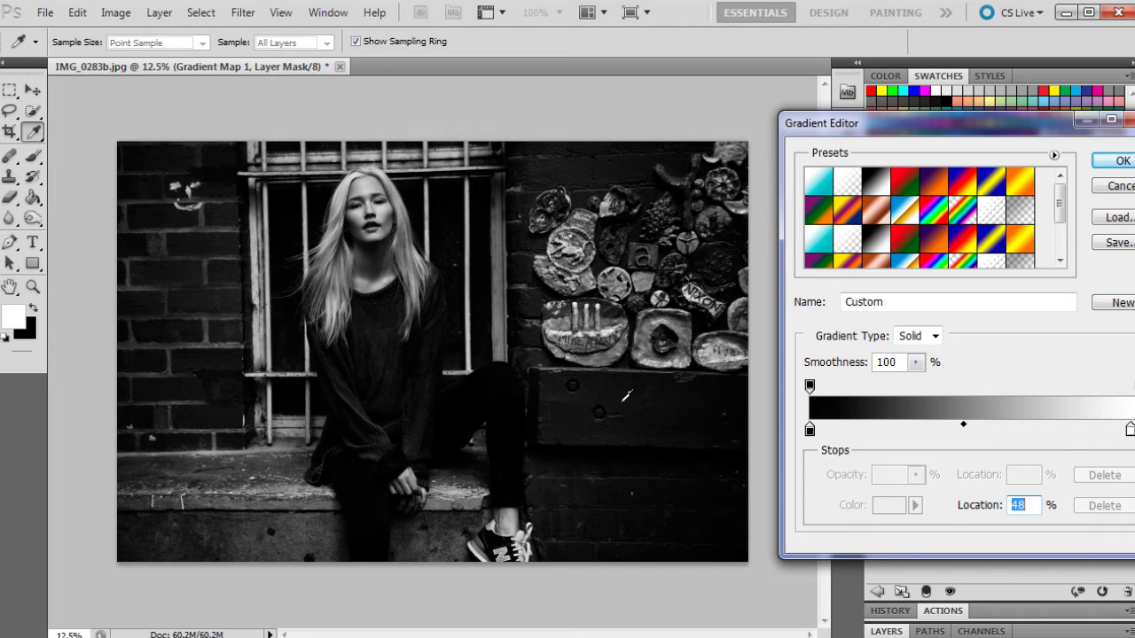
left_click_drag(963, 424, 955, 424)
left_click_drag(1130, 429, 1130, 430)
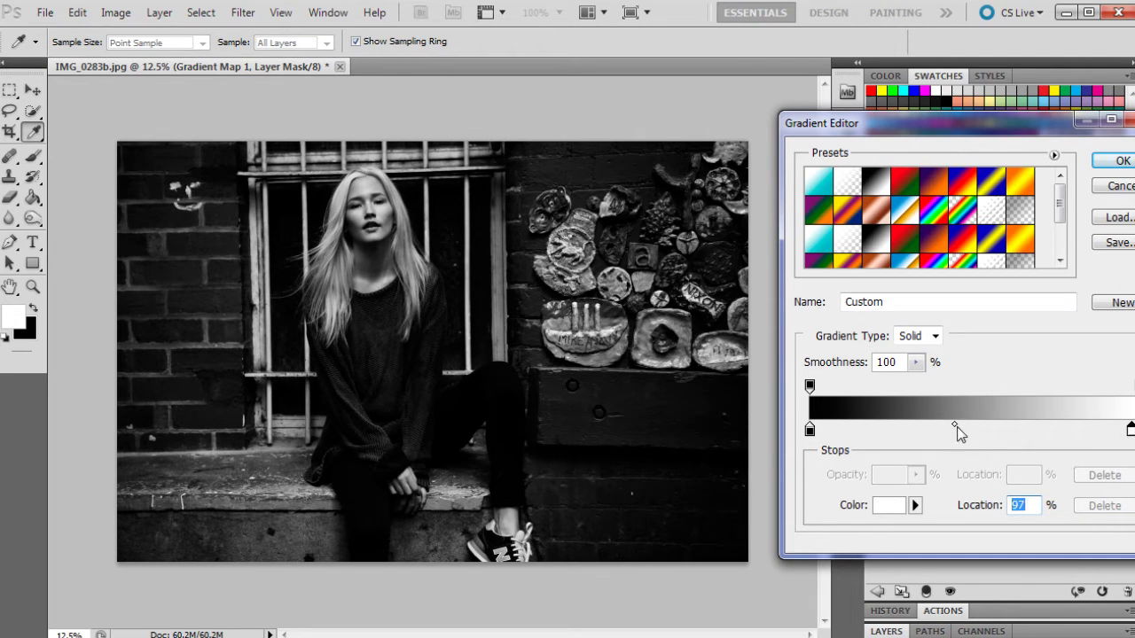
left_click_drag(953, 425, 960, 429)
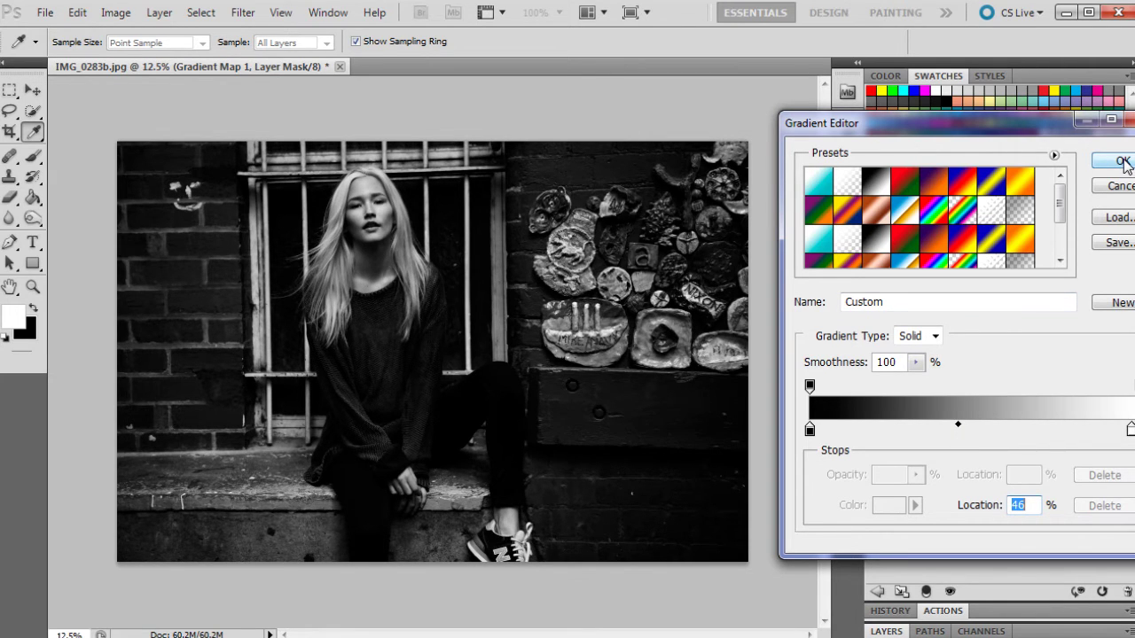
left_click(1130, 432)
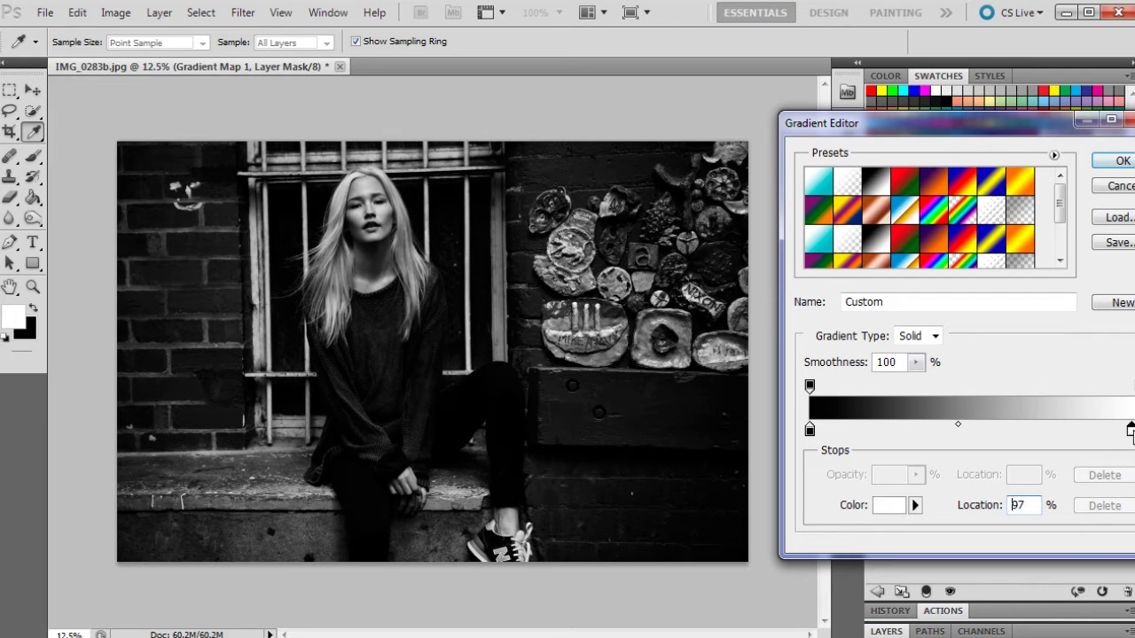
left_click(1117, 160)
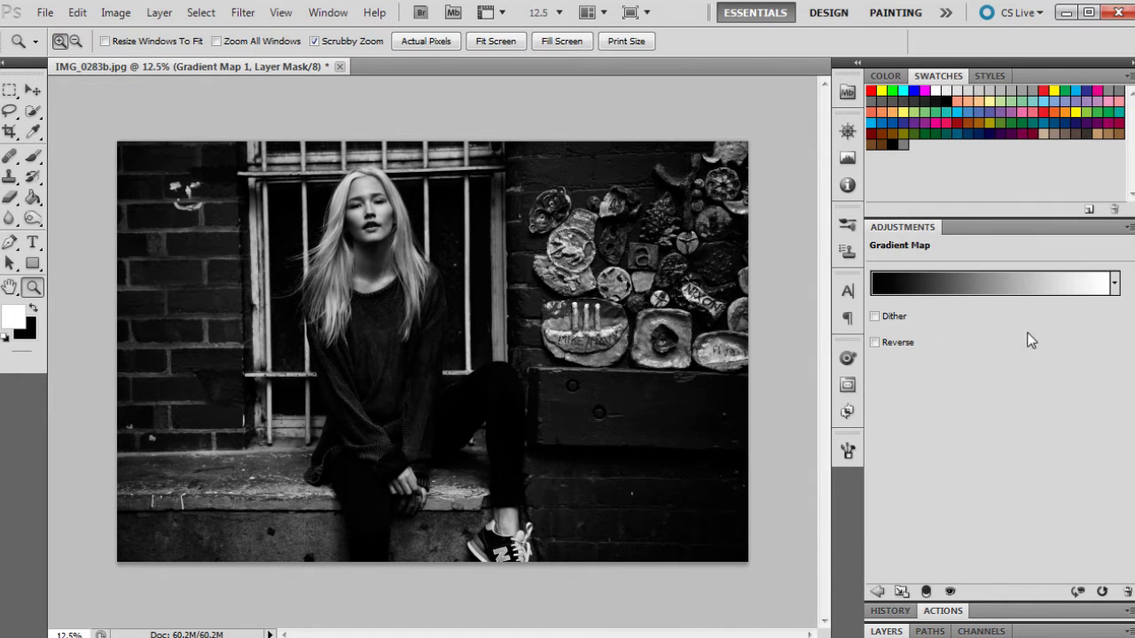
left_click(897, 632)
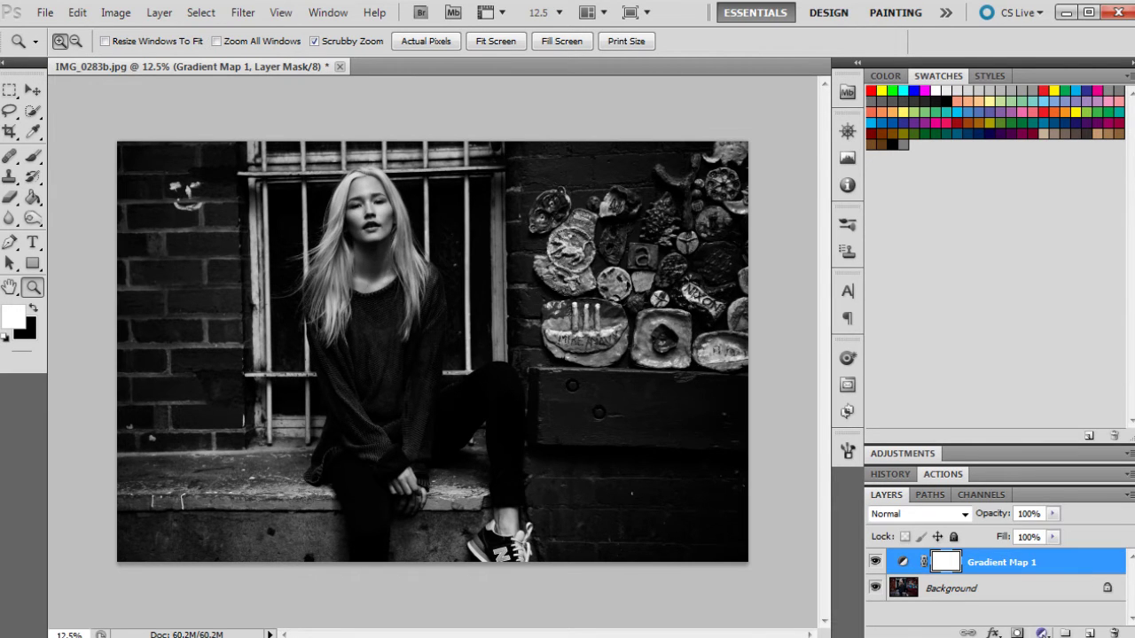
Step: Add a Curves adjustment layer with a lower-tone point and a raised black point
left_click(1041, 633)
left_click(1085, 376)
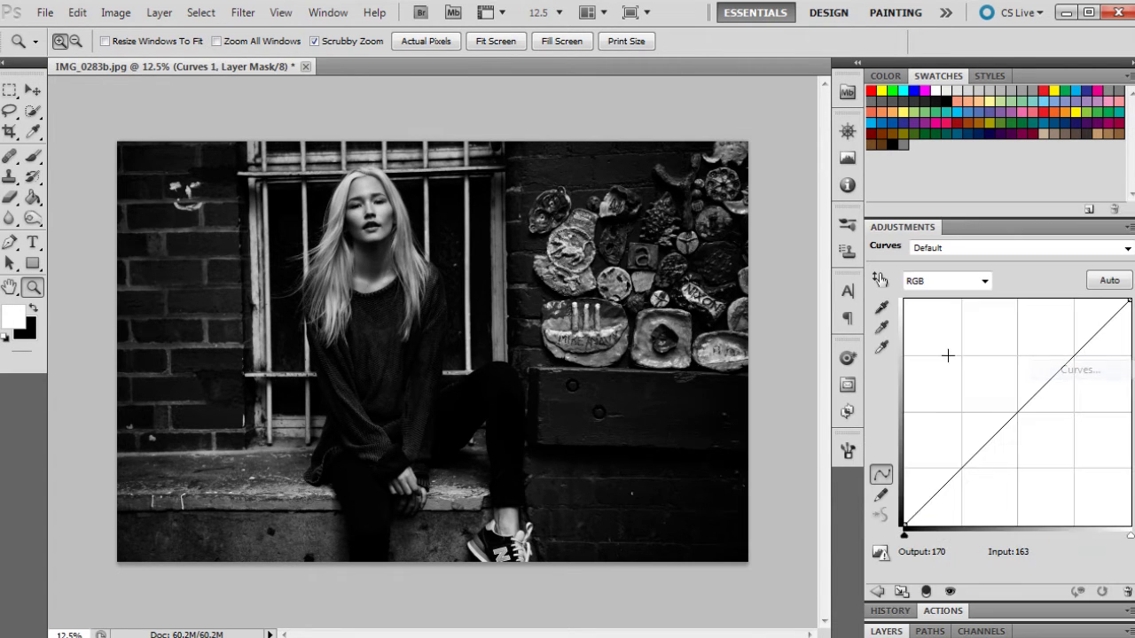
left_click_drag(946, 484, 959, 471)
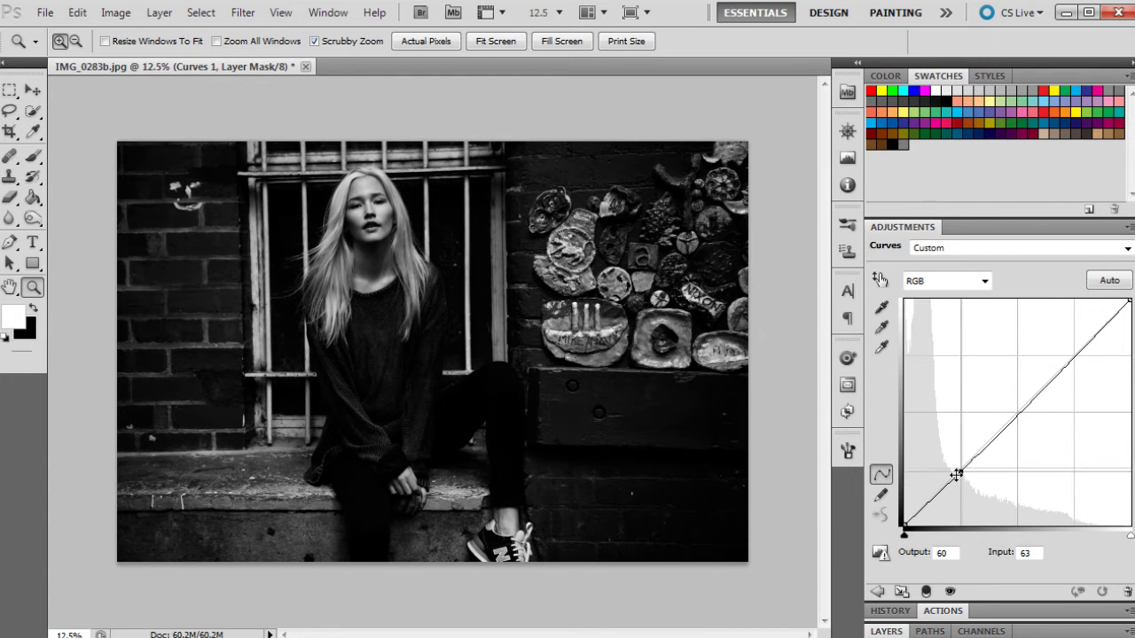
left_click_drag(903, 525, 902, 503)
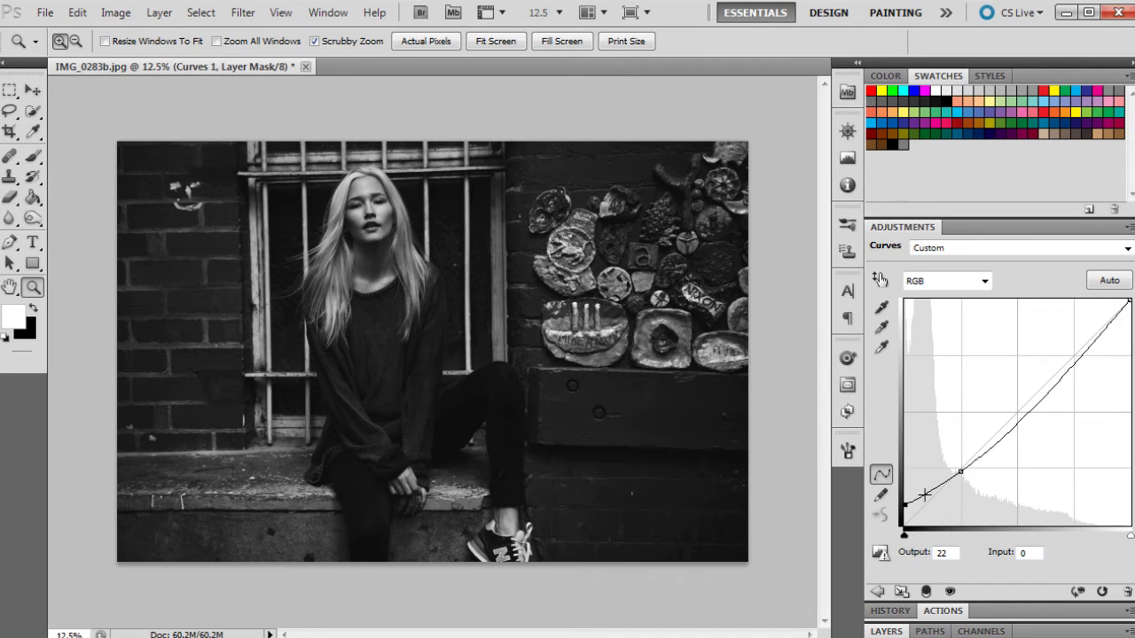
left_click_drag(960, 472, 950, 473)
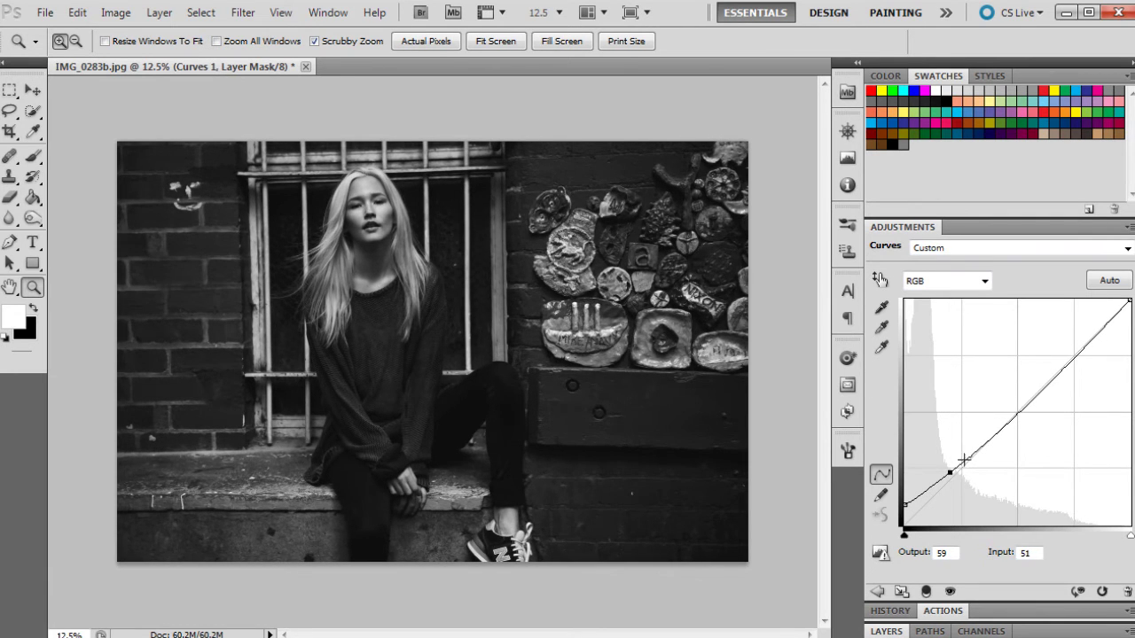
Step: Add upper and midtone points for a gentle S-curve and lift black to output 30
left_click_drag(1069, 363, 1084, 332)
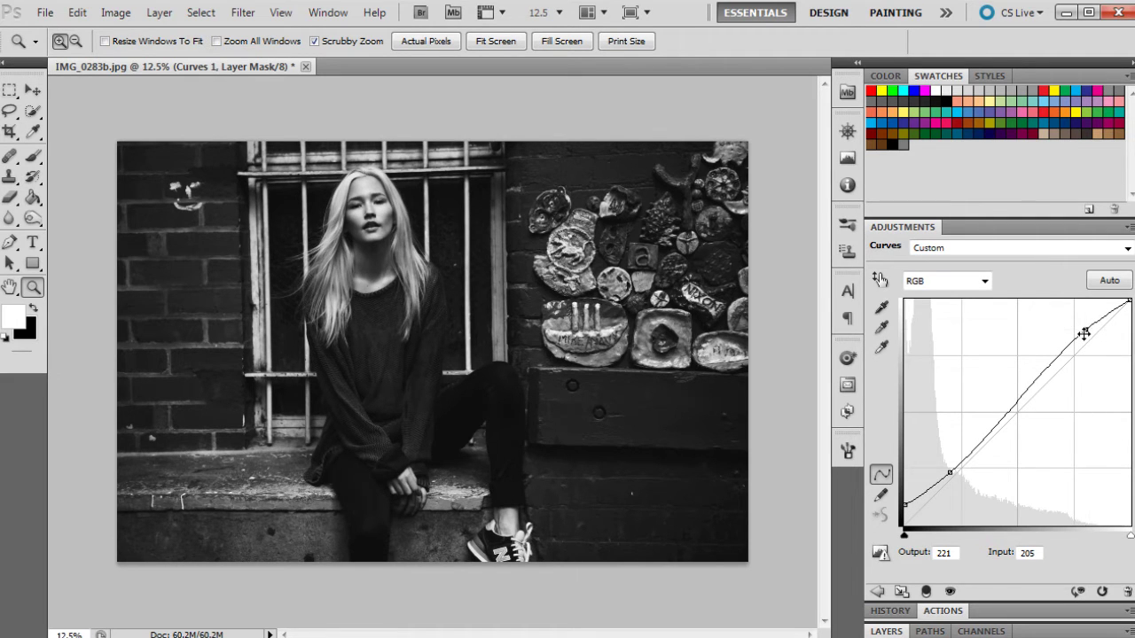
left_click_drag(1008, 407, 1008, 408)
left_click_drag(1085, 328, 1090, 331)
left_click_drag(1009, 410, 1008, 412)
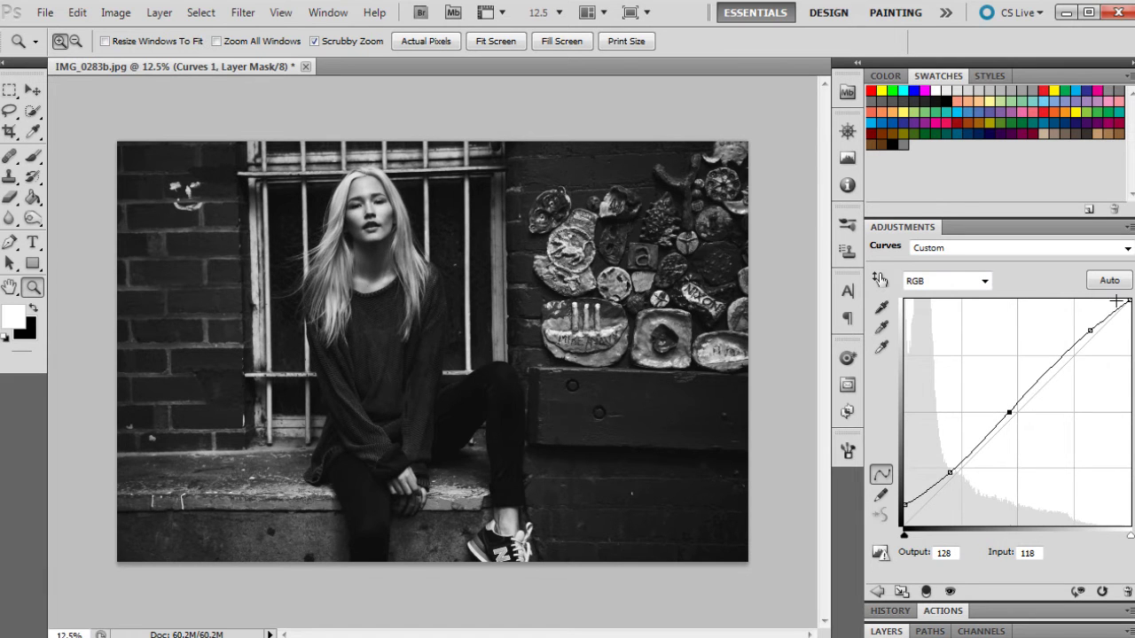
left_click_drag(950, 474, 957, 470)
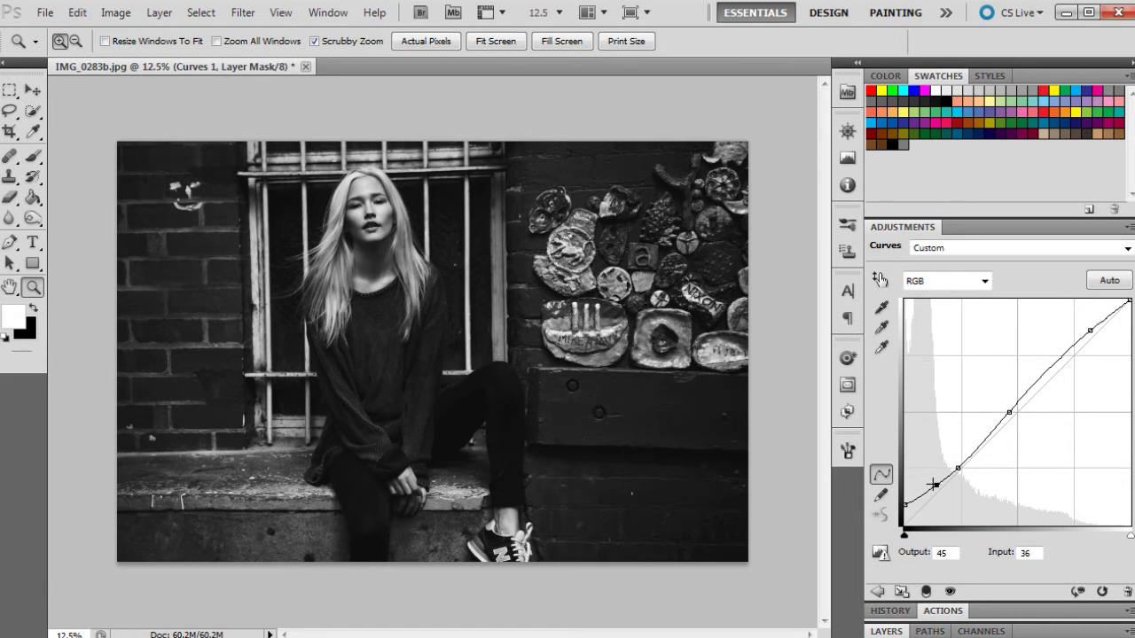
left_click(931, 483)
left_click_drag(905, 504, 904, 497)
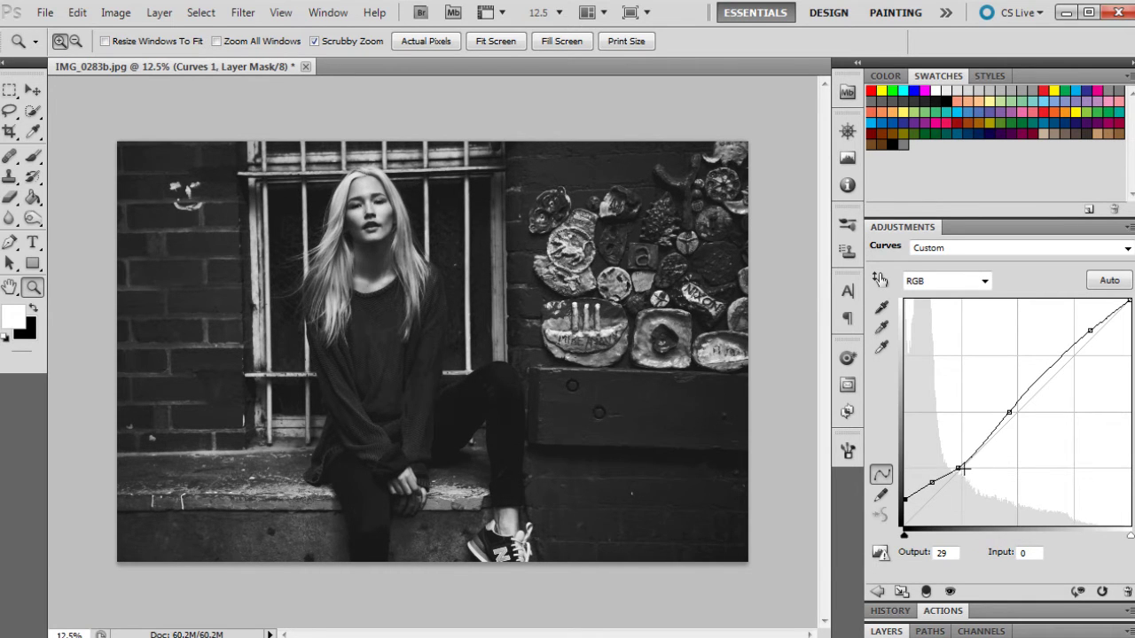
Step: Move the lower curve point to input 64 and add a midtone point at input 119
mouse_move(965, 470)
left_mouse_down()
mouse_move(980, 459)
mouse_move(933, 482)
mouse_move(968, 458)
left_mouse_up()
left_click_drag(1090, 330, 1084, 328)
left_click_drag(1010, 416, 1009, 414)
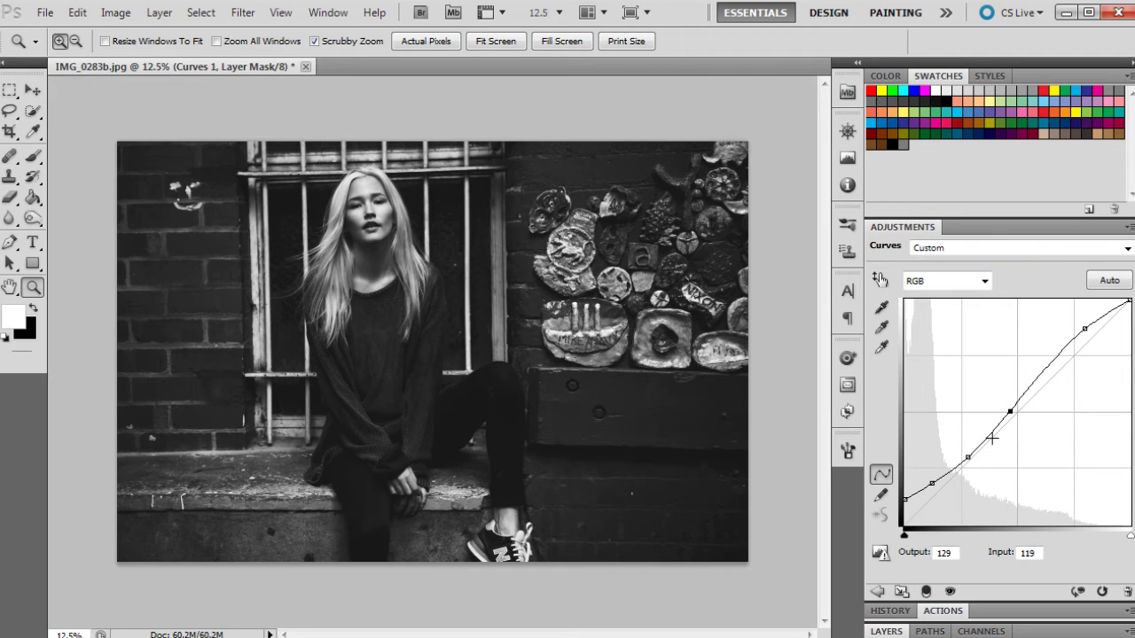
left_click_drag(968, 458, 960, 461)
left_click(985, 438)
Step: Pull the white endpoint down to output 241 and lift the black point to output 34
left_click_drag(1127, 304, 1086, 331)
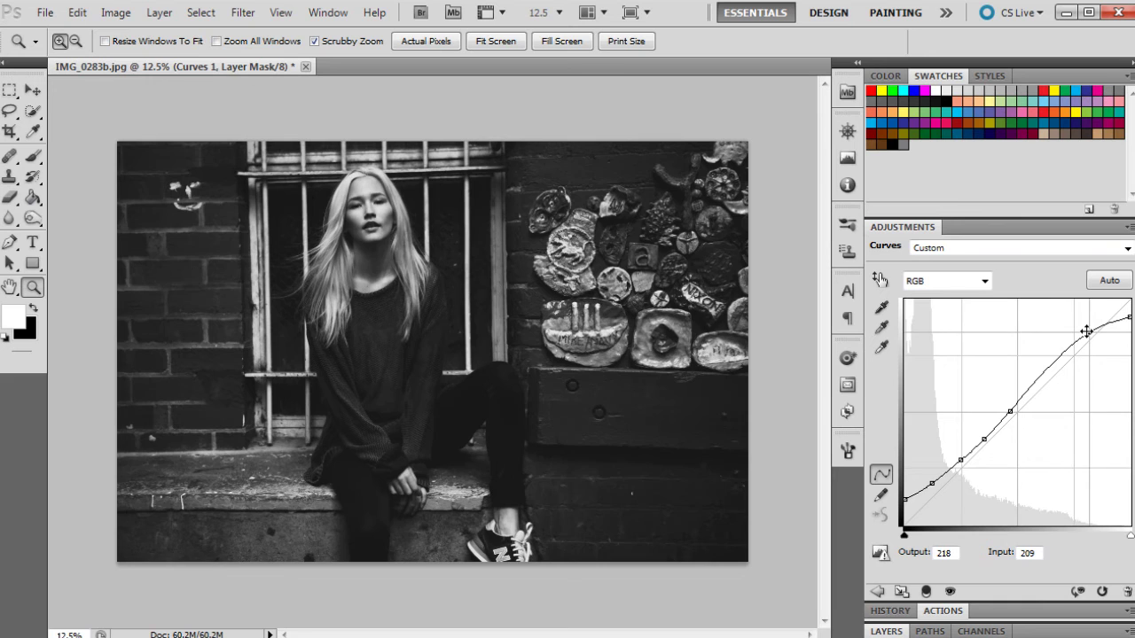
mouse_move(960, 460)
left_mouse_down()
mouse_move(988, 434)
mouse_move(963, 454)
left_mouse_up()
left_click(1010, 411)
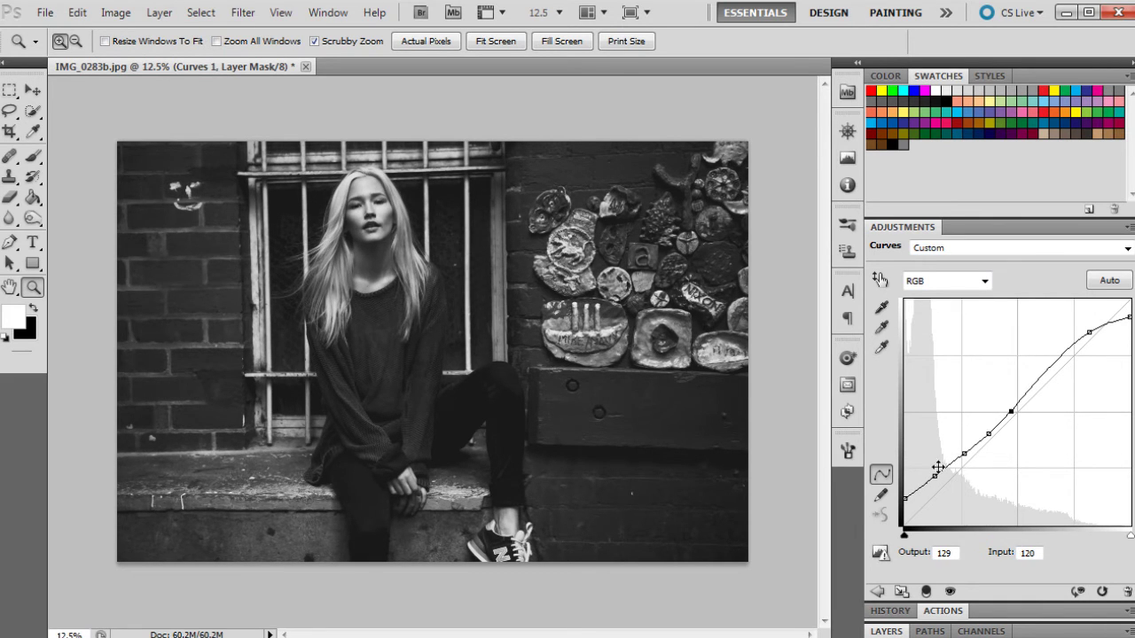
mouse_move(904, 498)
left_mouse_down()
mouse_move(905, 524)
mouse_move(905, 494)
left_mouse_up()
left_click_drag(987, 434, 938, 479)
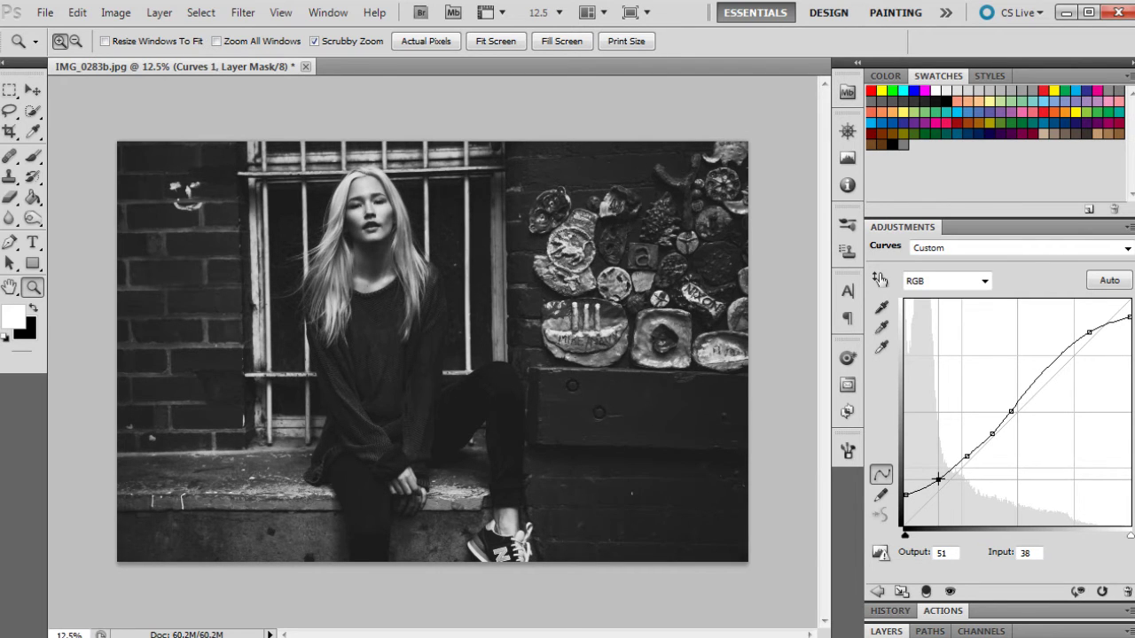
left_click_drag(1128, 316, 1131, 319)
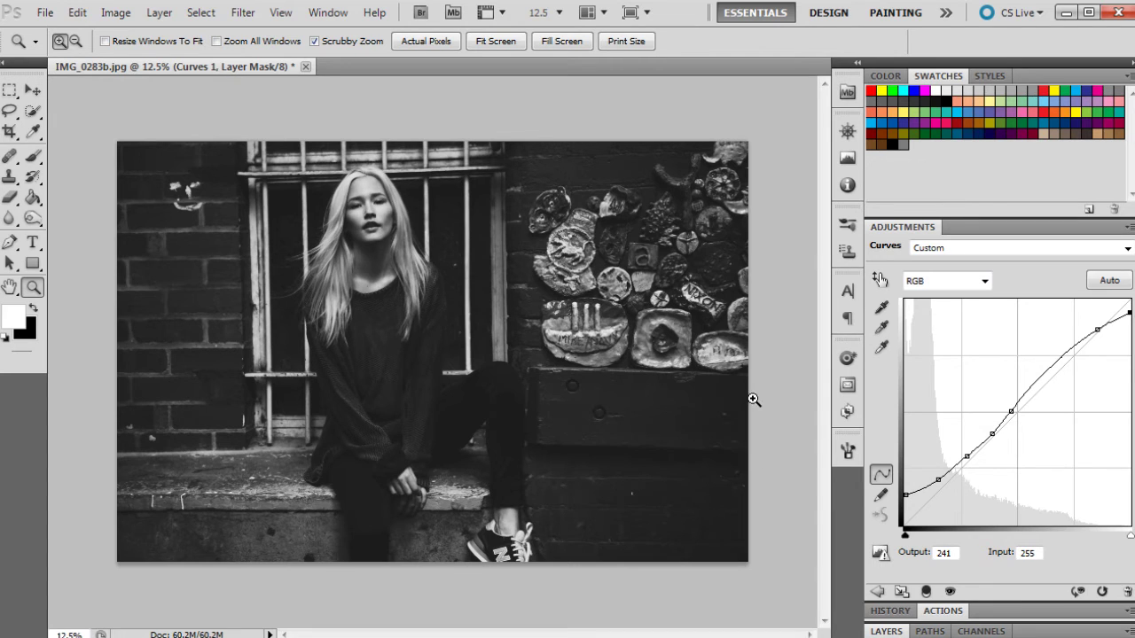
left_click(883, 634)
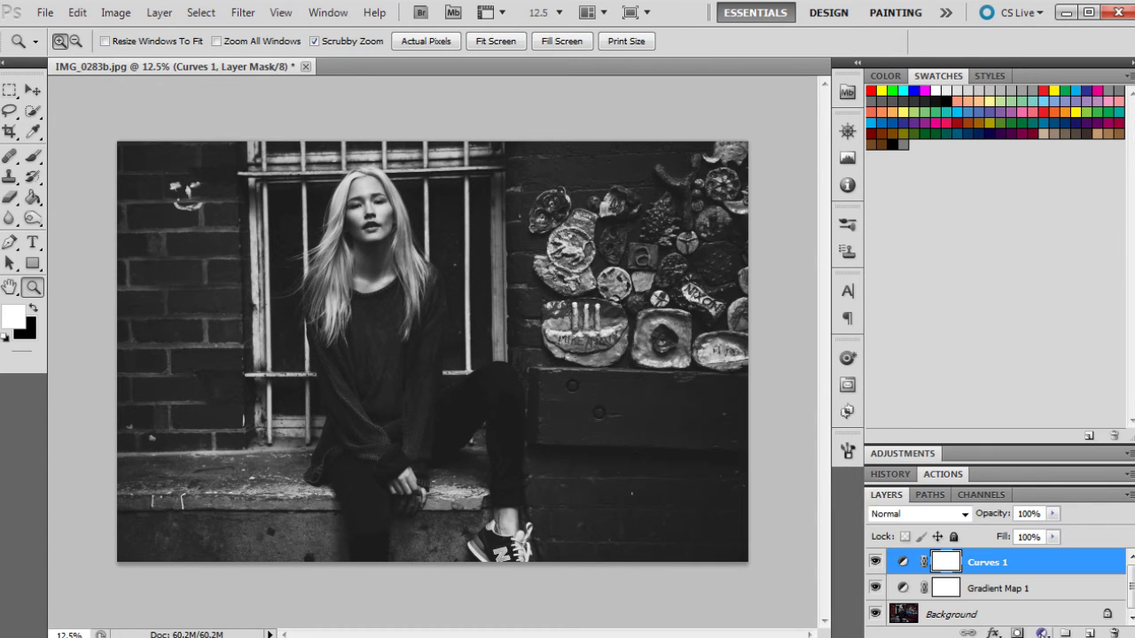
Step: Add a Levels adjustment with black input 7, midtones 1.05 and white slightly pulled in
left_click(1042, 633)
left_click(1074, 352)
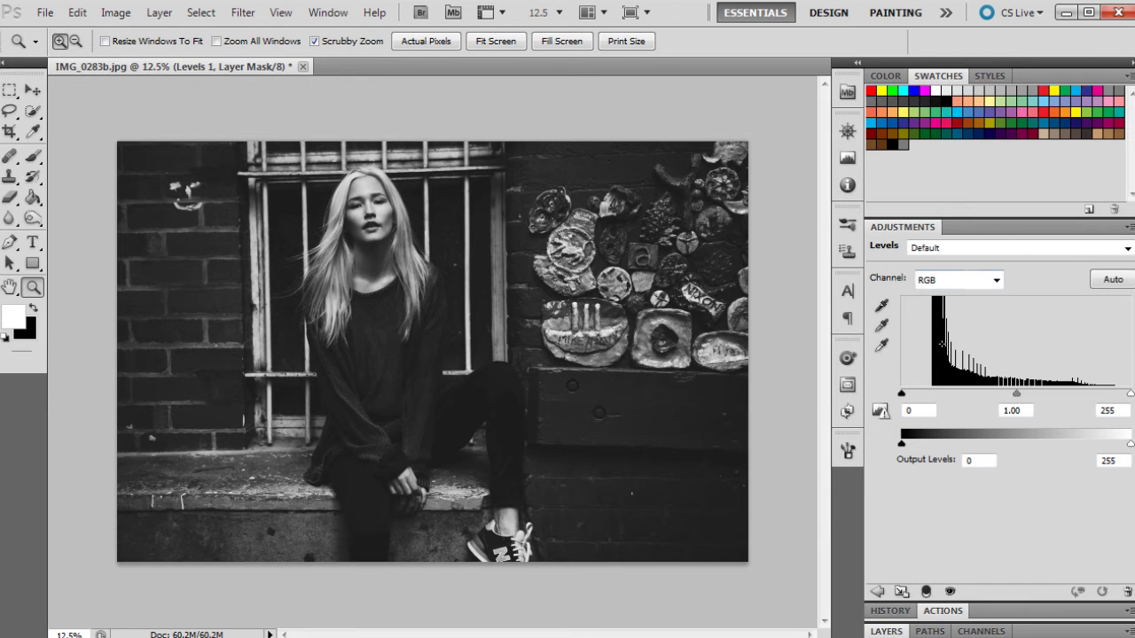
left_click_drag(902, 394, 908, 395)
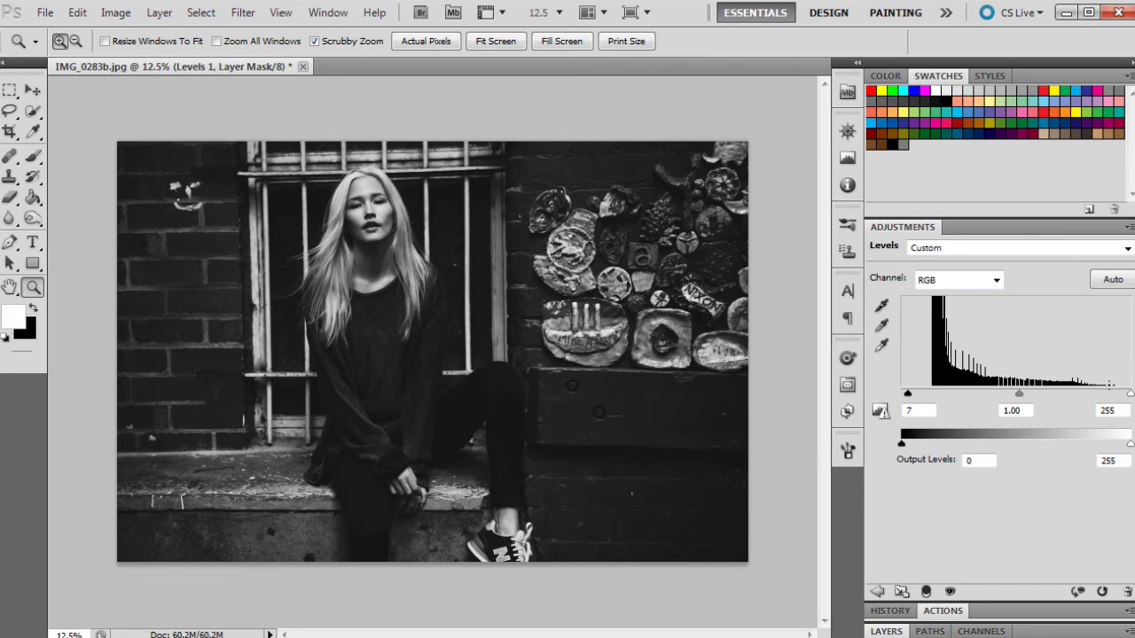
left_click_drag(1130, 394, 1131, 394)
left_click_drag(1018, 394, 1016, 394)
left_click(887, 631)
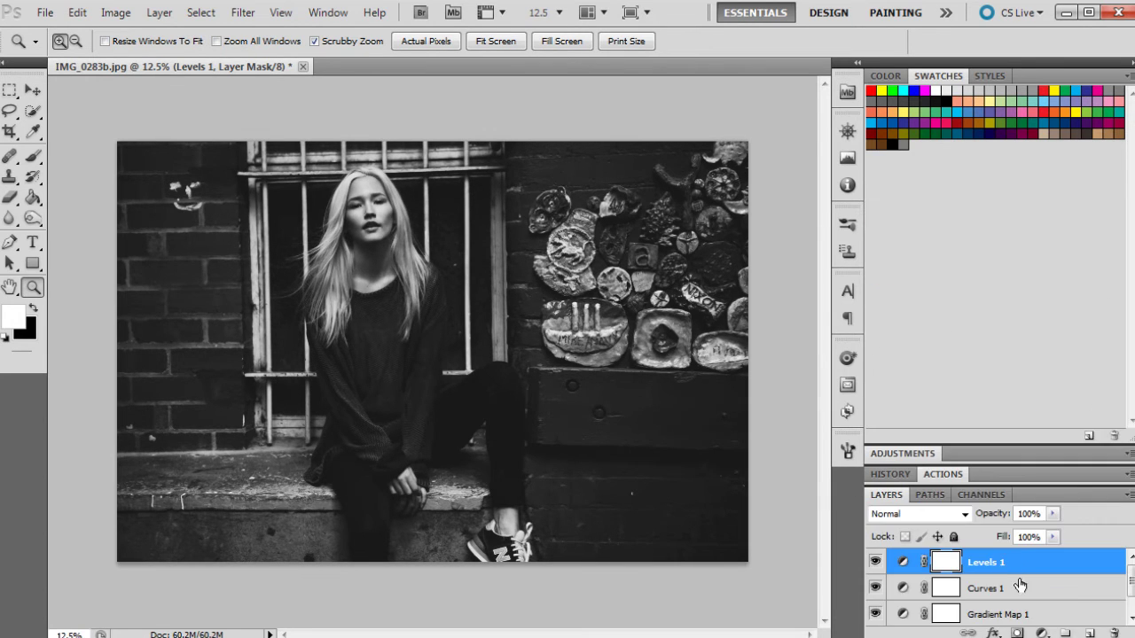
Step: Add a Solid Color fill layer in dark navy #010743
left_click(1043, 633)
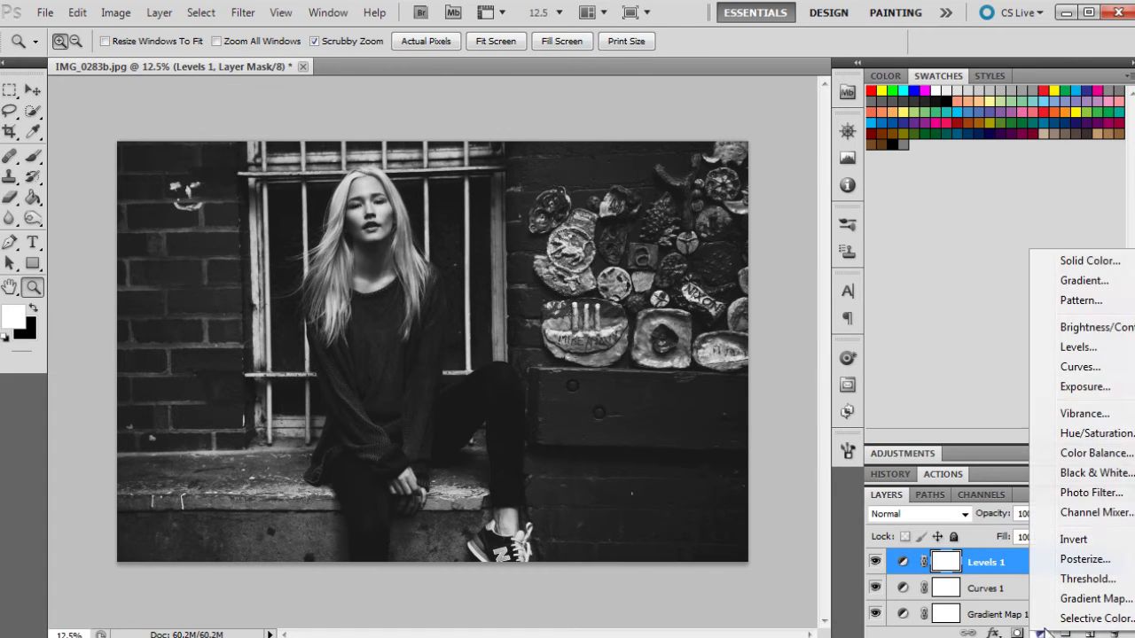
left_click(1088, 261)
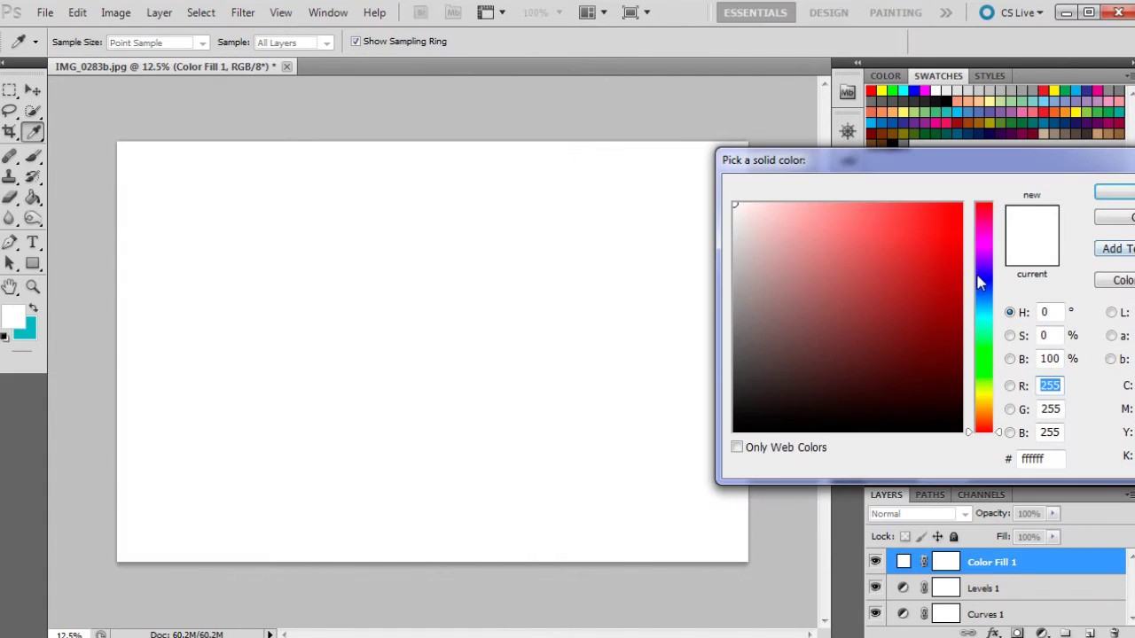
left_click(983, 280)
left_click(929, 351)
left_click_drag(932, 352, 961, 372)
left_click(983, 376)
left_click(984, 289)
left_click(952, 360)
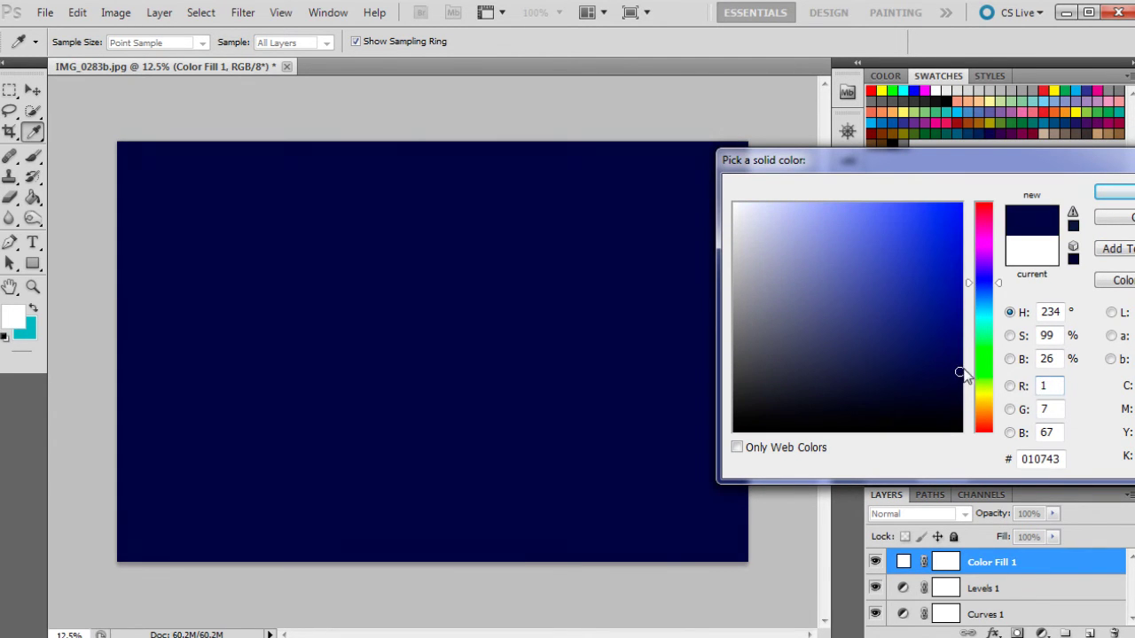
key("Return")
Step: Set the navy fill to Lighten blend mode at 14% opacity, toggling it to compare
left_click(914, 514)
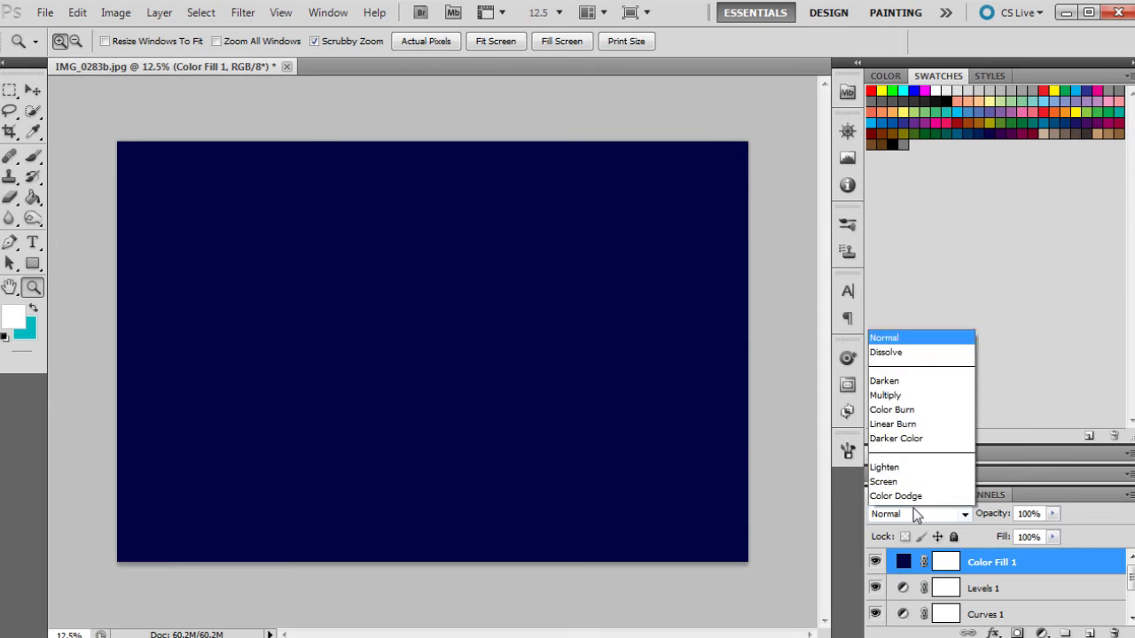
left_click(887, 182)
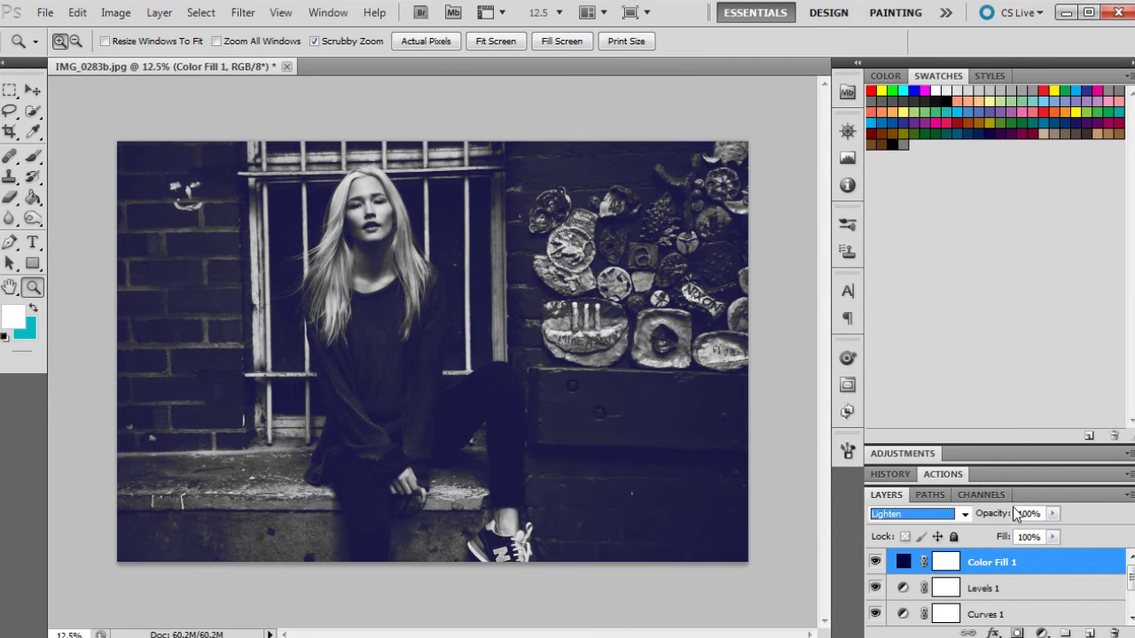
left_click(1052, 514)
left_click_drag(992, 534, 987, 532)
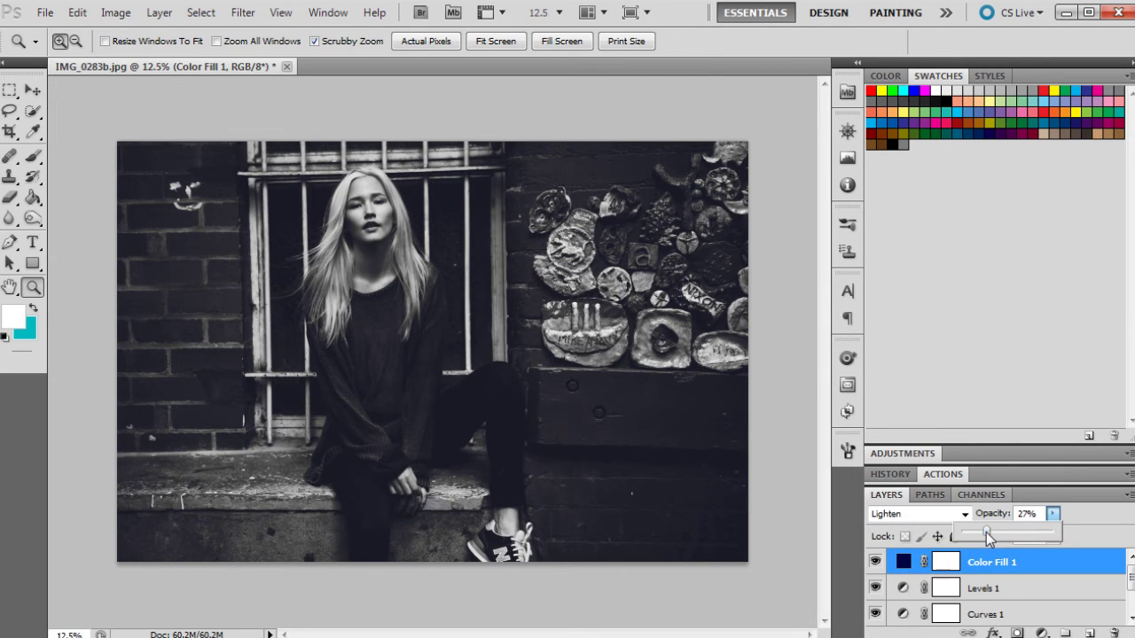
left_click(875, 562)
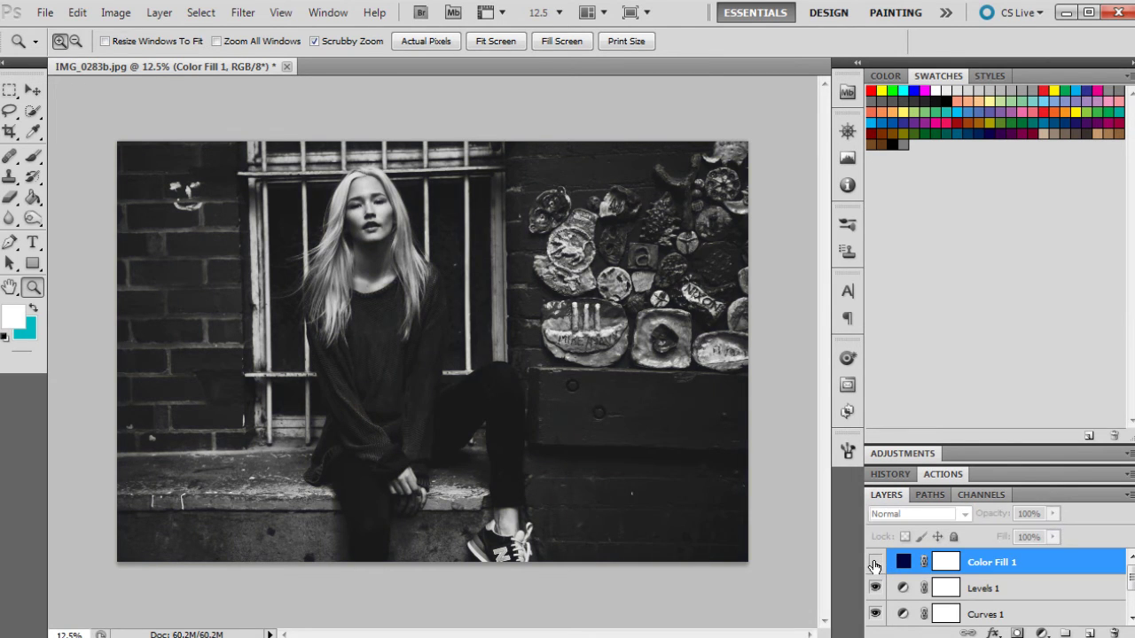
left_click(875, 562)
left_click_drag(1053, 515, 1042, 535)
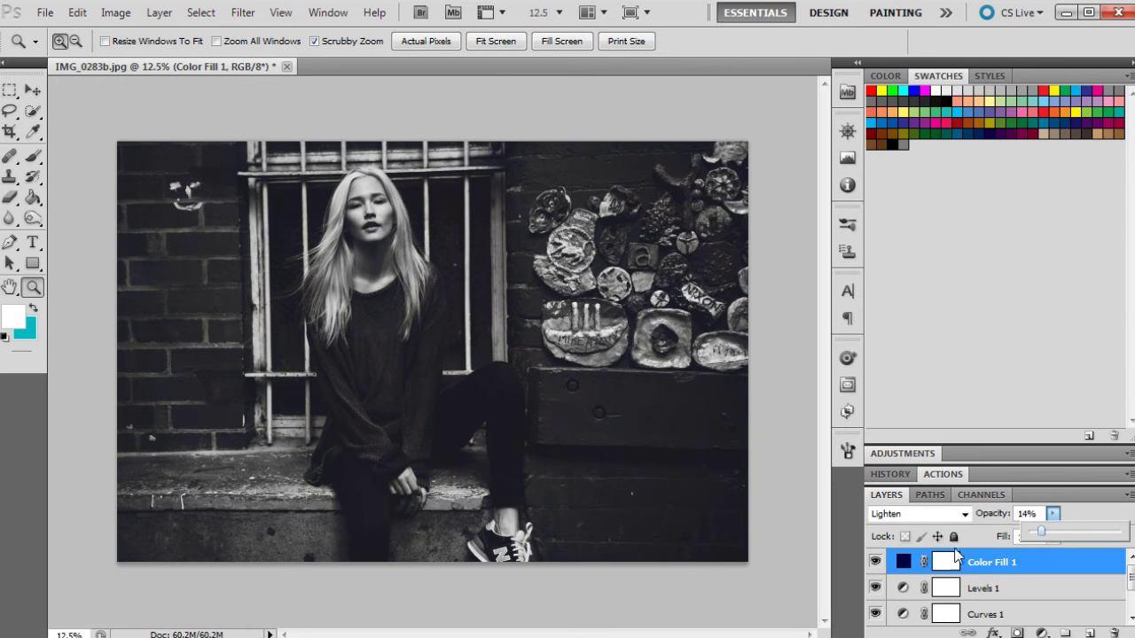
left_click(875, 562)
left_click(875, 562)
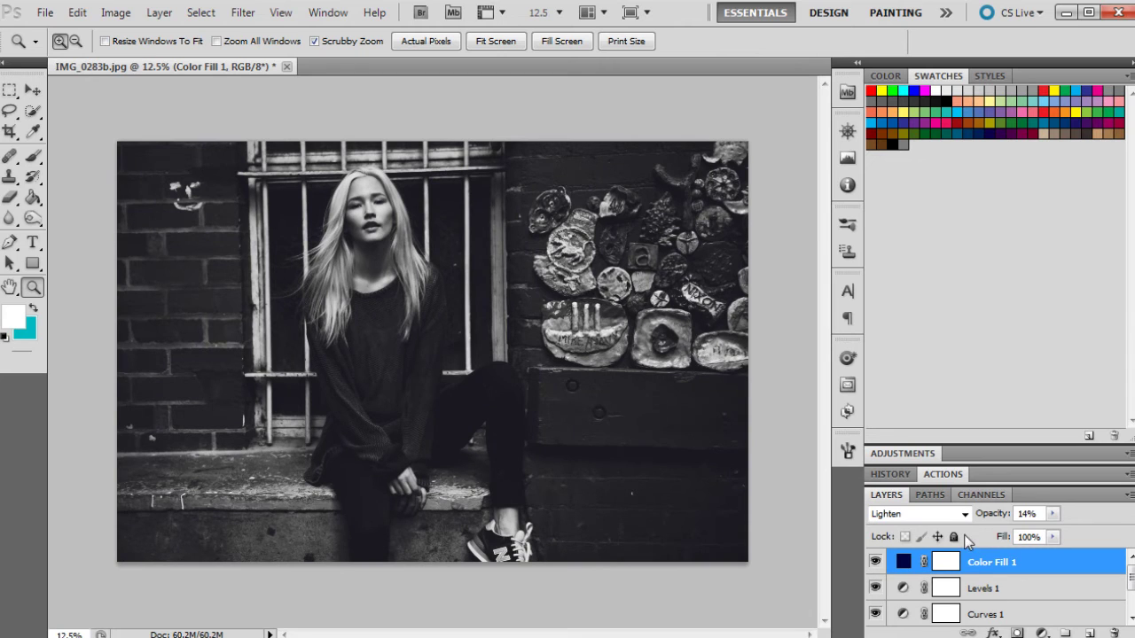
Step: On Curves 1, lift the shadow point and brighten the upper midtones
left_click(975, 588)
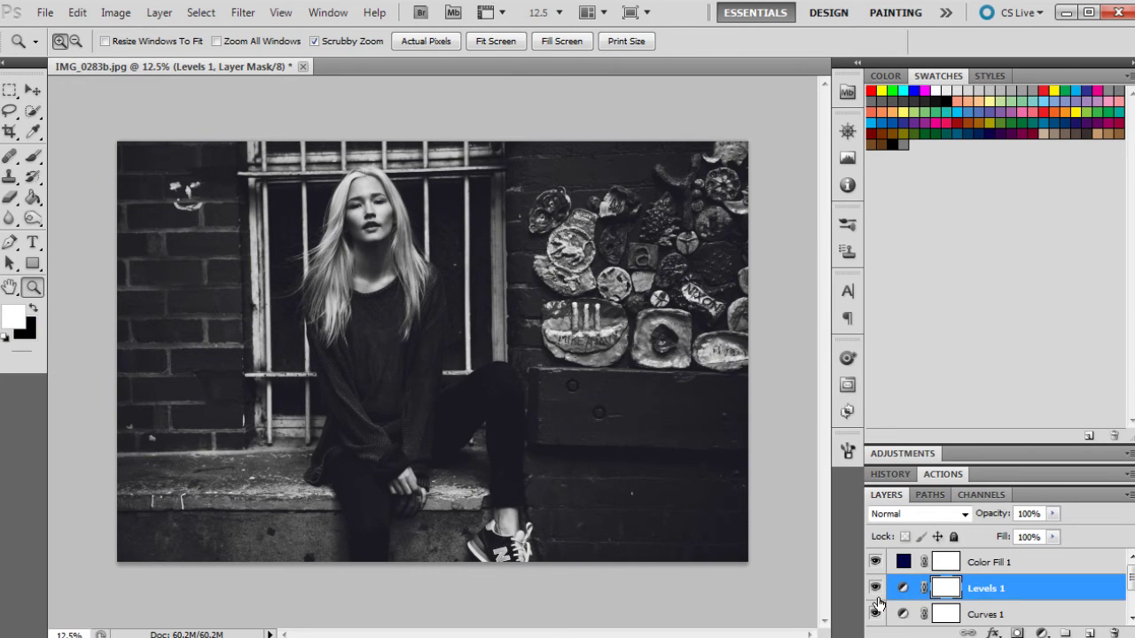
scroll(957, 594, "down", 1)
left_click(982, 590)
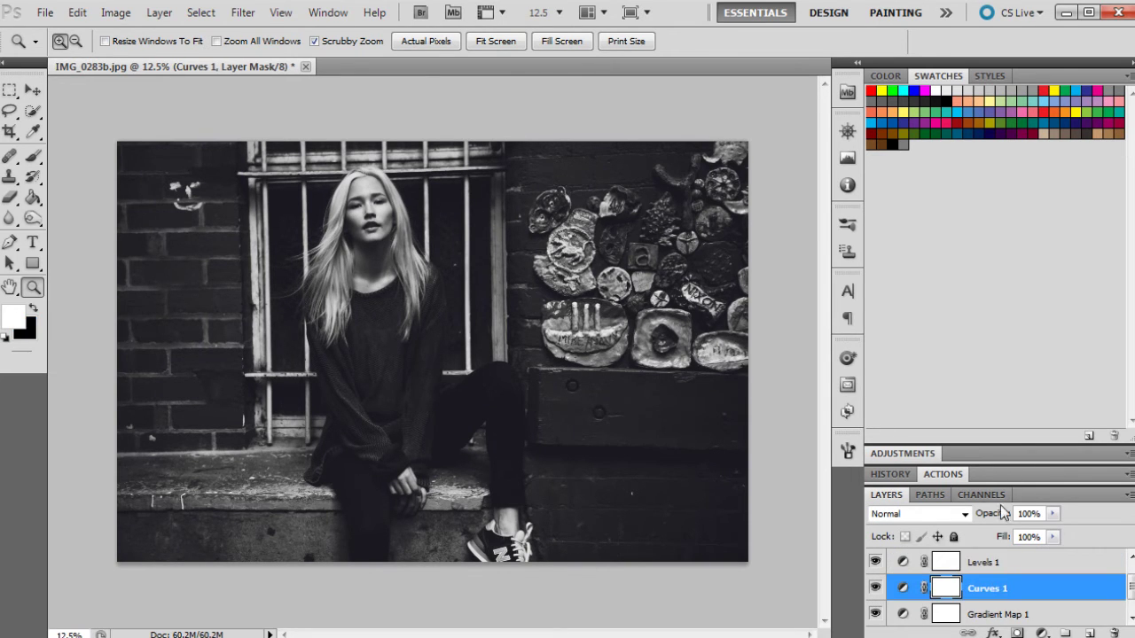
left_click(903, 453)
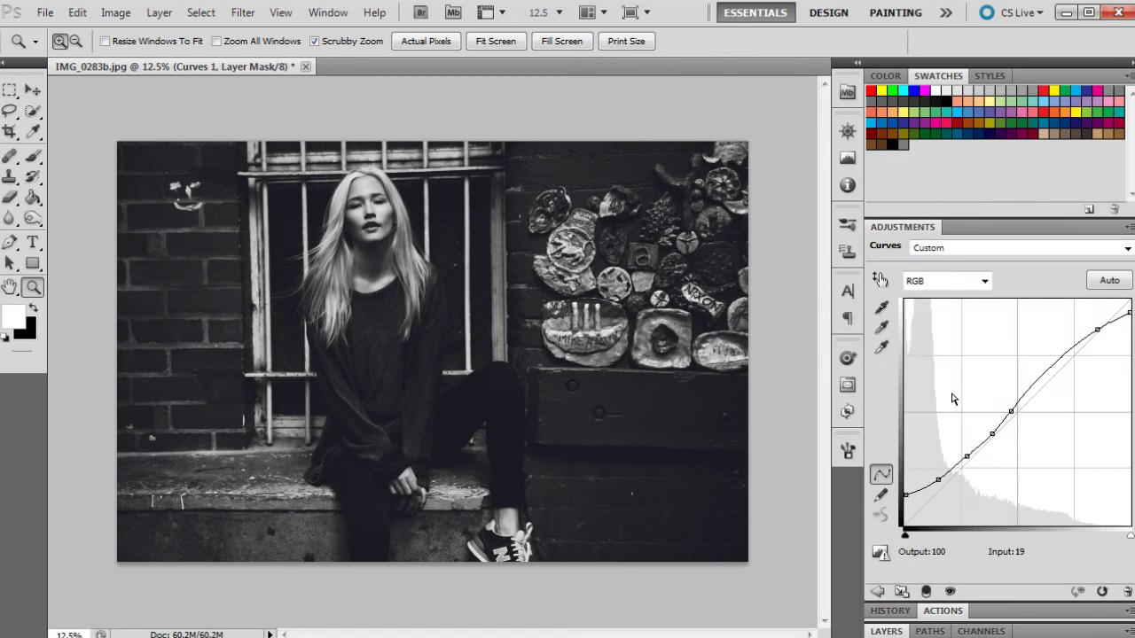
left_click(934, 480)
left_click_drag(935, 480, 902, 494)
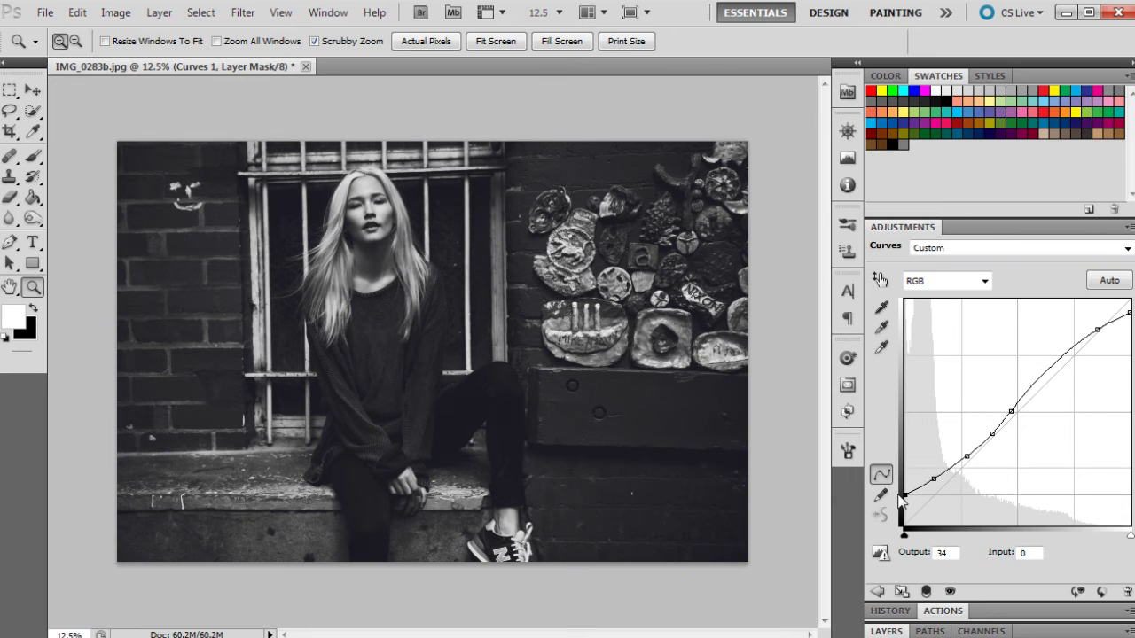
left_click_drag(1012, 411, 1053, 365)
Step: Nudge the highlight point brighter and lift the black endpoint to output 37
left_click(993, 433)
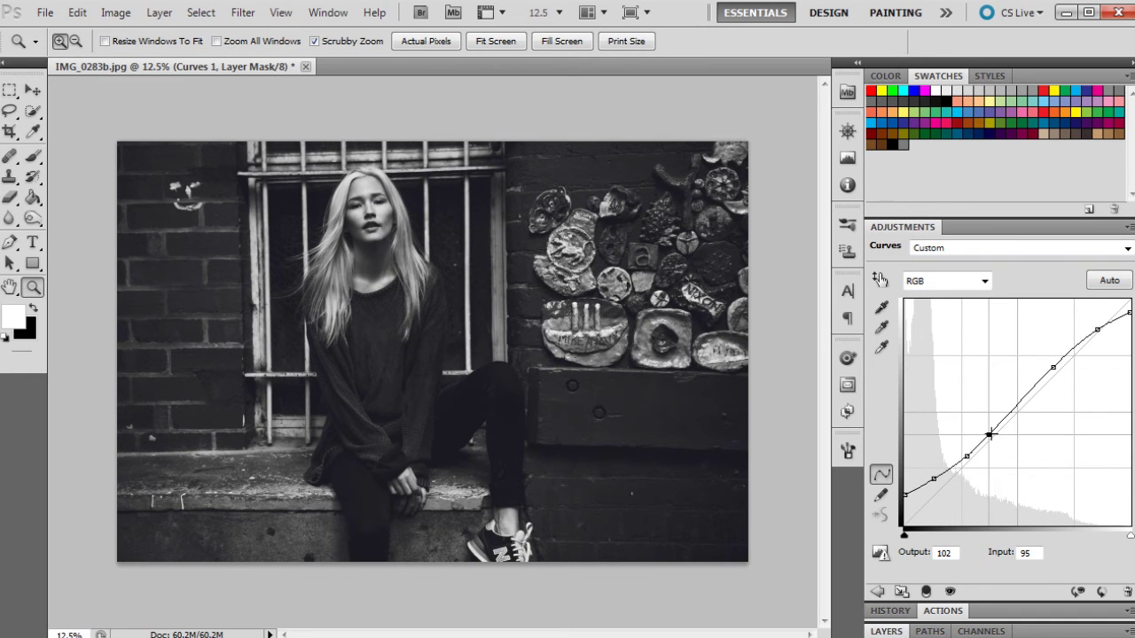
left_click(1051, 367)
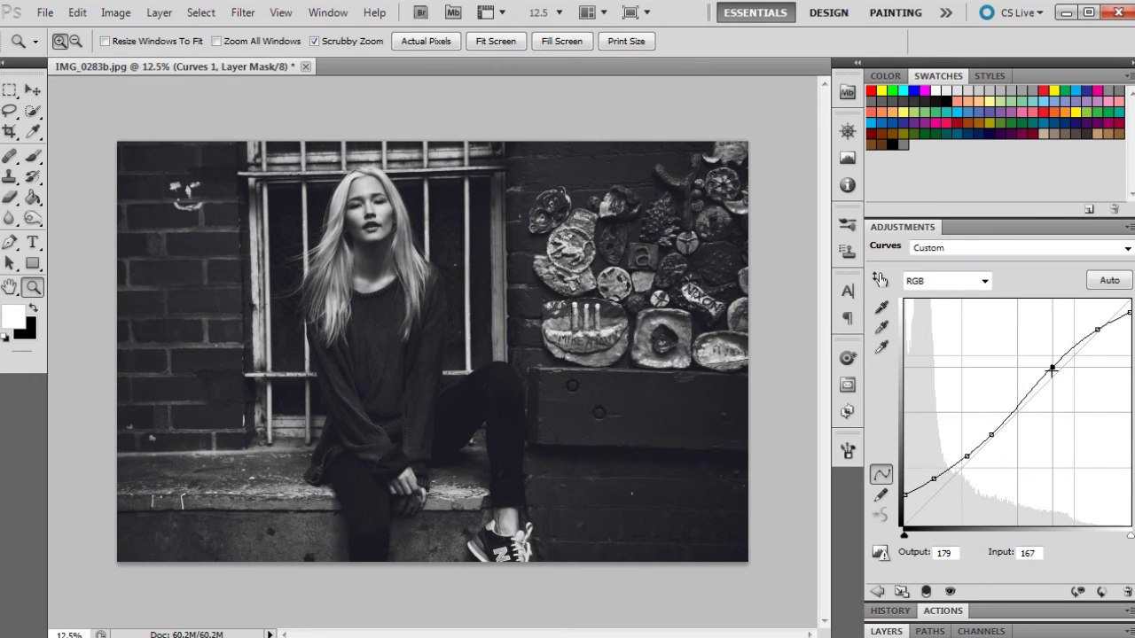
left_click(1097, 329)
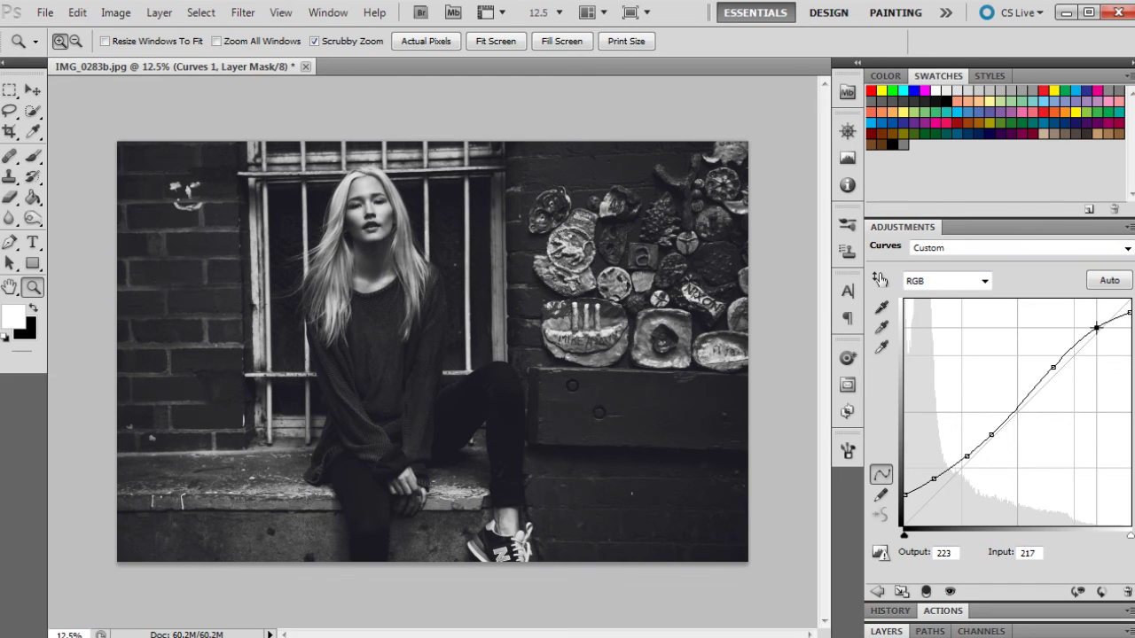
left_click_drag(1097, 329, 1096, 327)
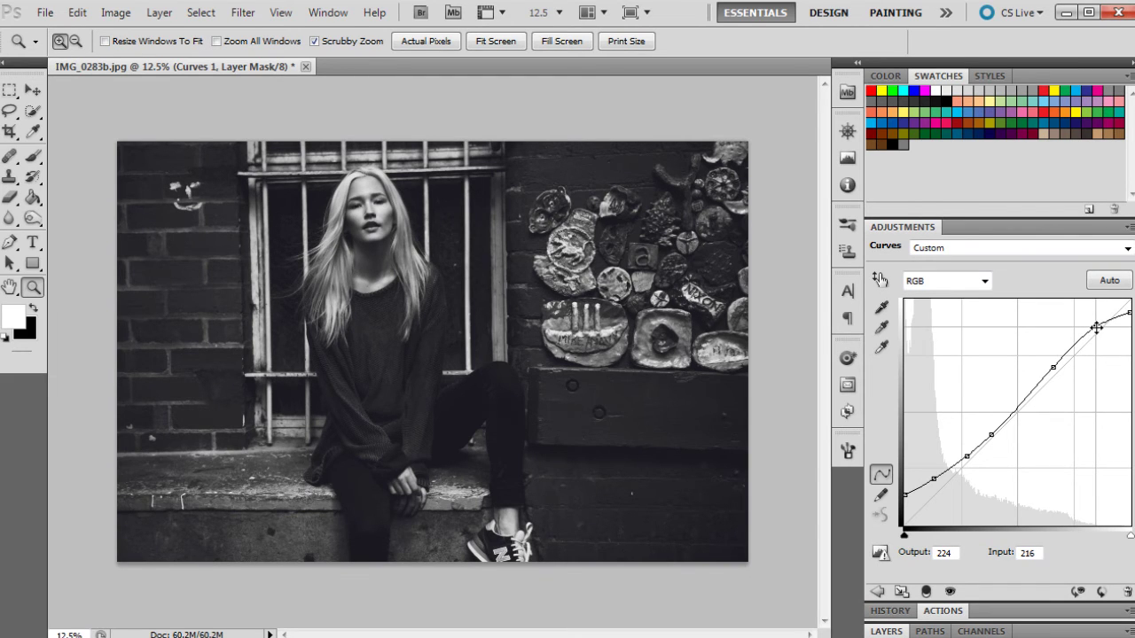
left_click(934, 479)
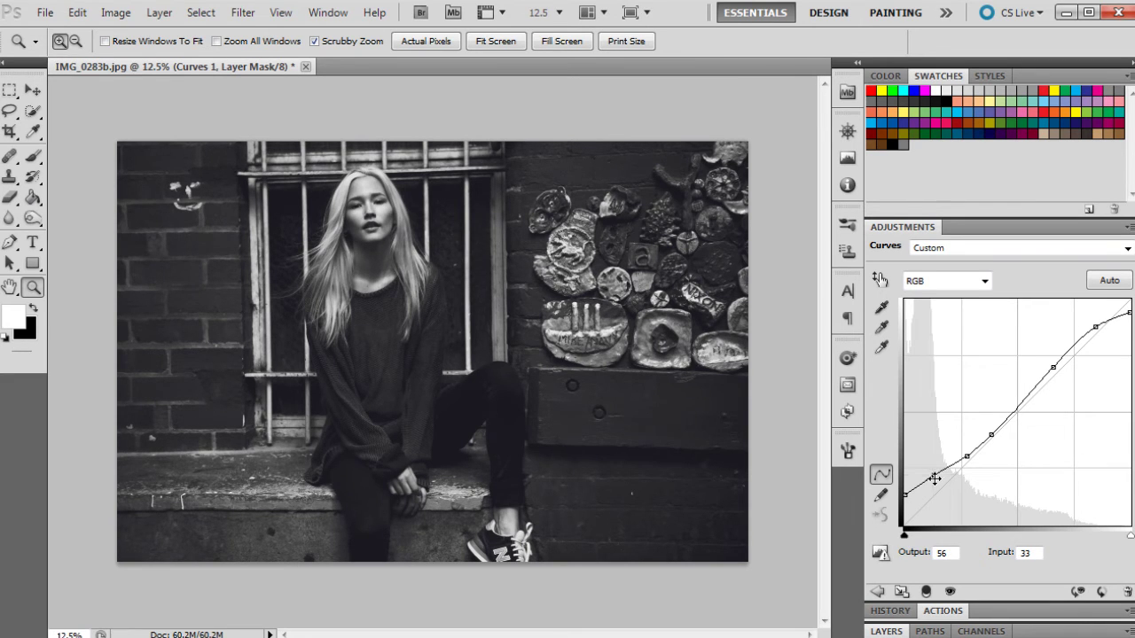
left_click_drag(904, 493, 903, 493)
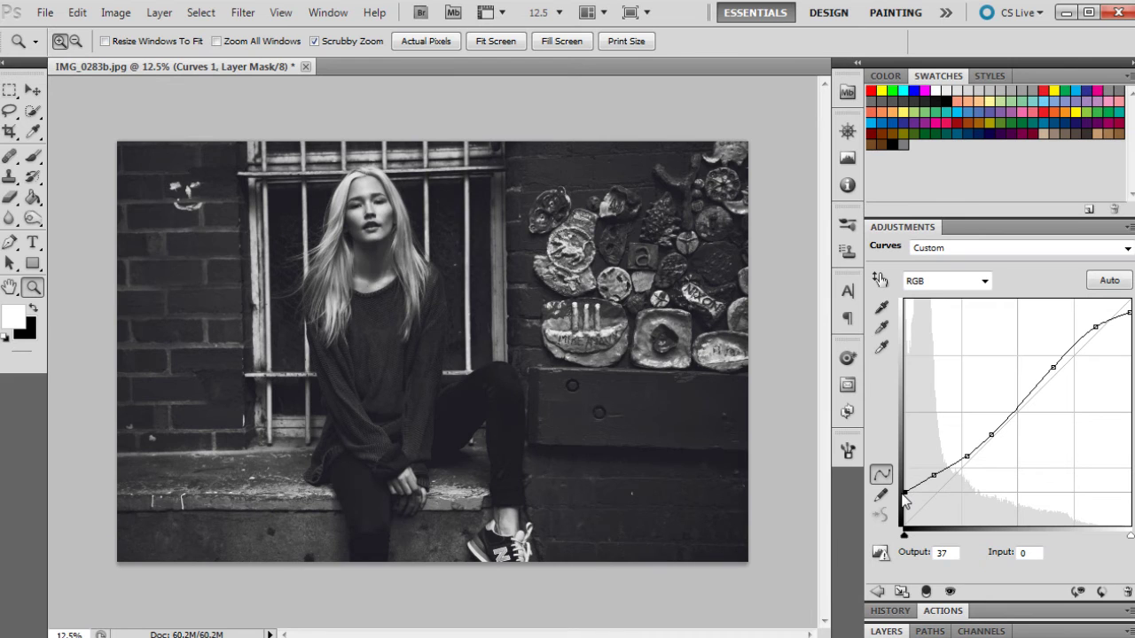
left_click_drag(966, 456, 967, 456)
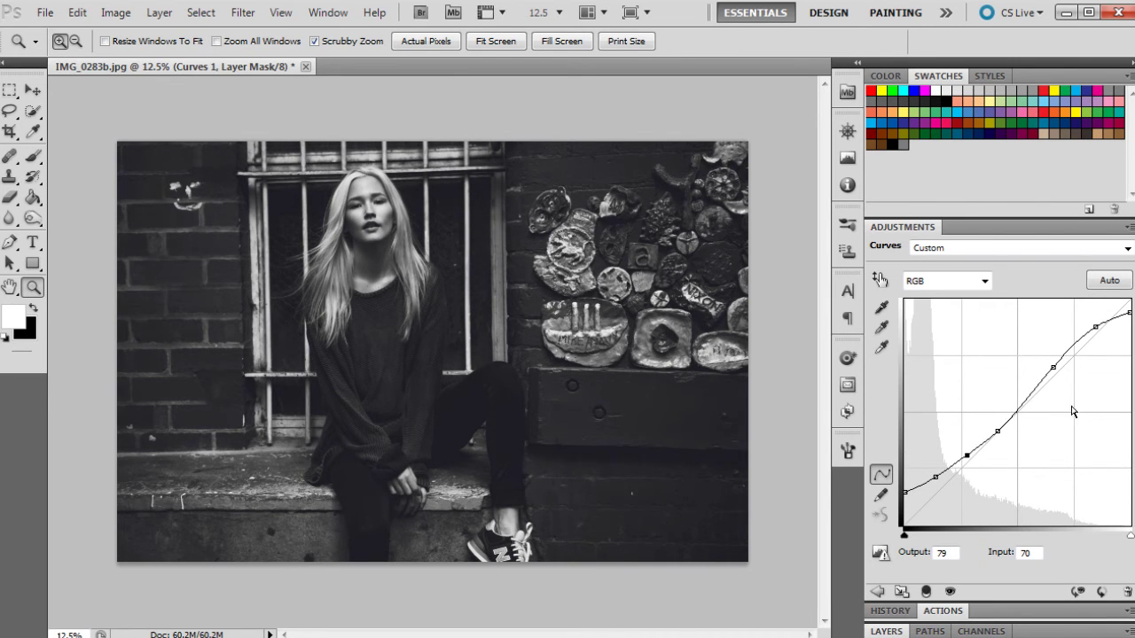
left_click(887, 631)
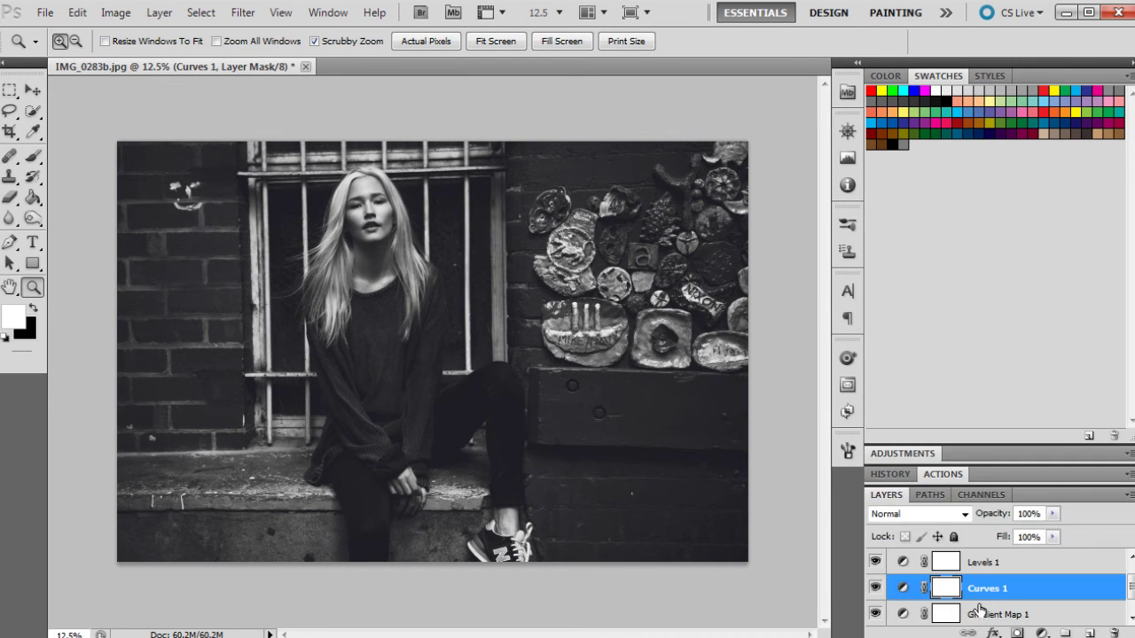
Step: Raise the Levels 1 black input slider to about 12 to deepen the shadows
left_click(991, 565)
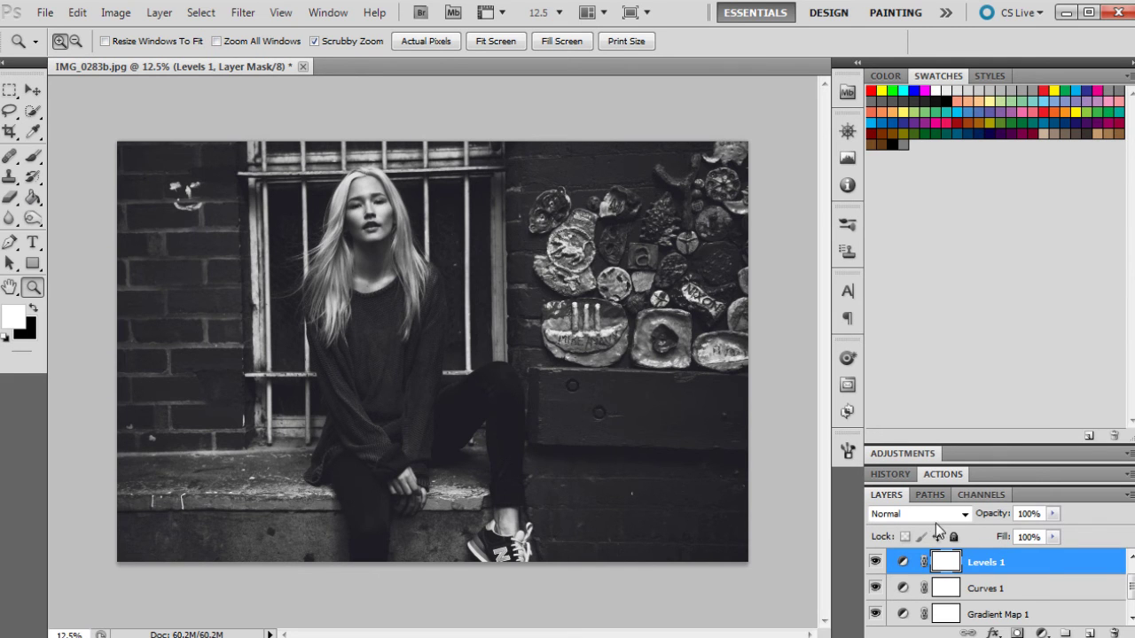
left_click(902, 454)
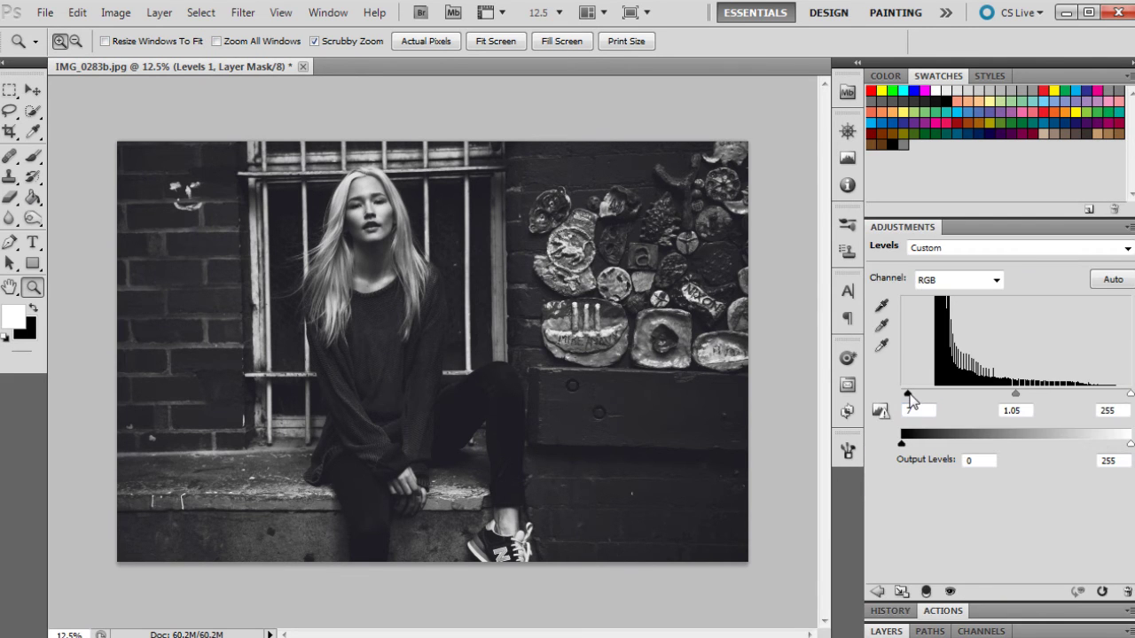
left_click_drag(907, 393, 911, 393)
left_click_drag(912, 395, 913, 394)
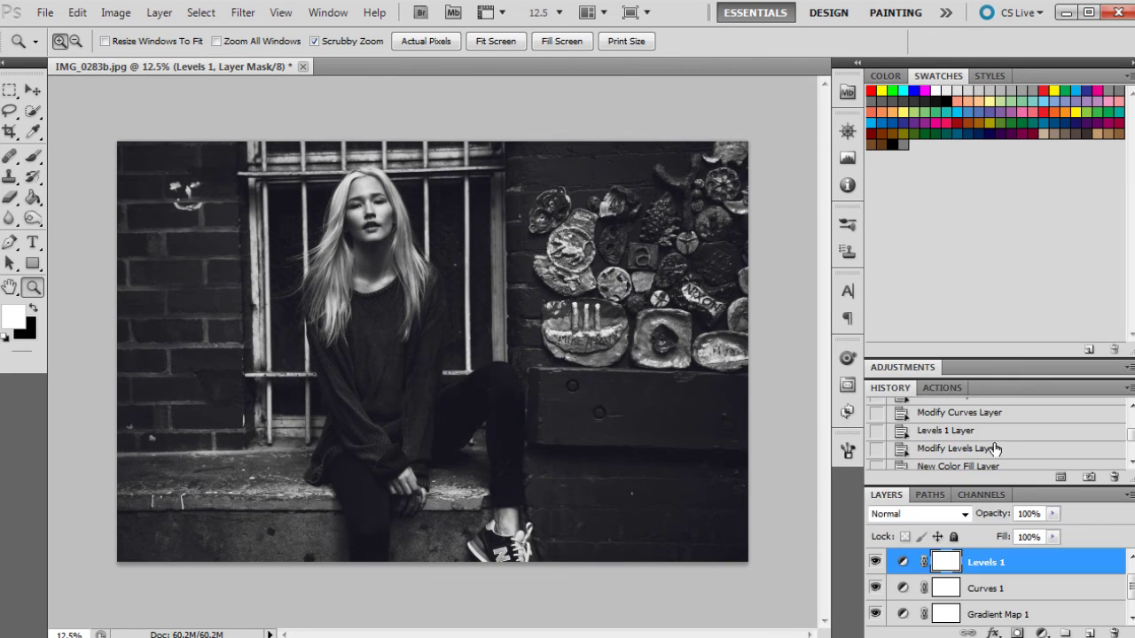
Step: Compare the original colour state with Snapshot 1 in History, then select Curves 1
scroll(993, 445, "up", 5)
left_click(961, 415)
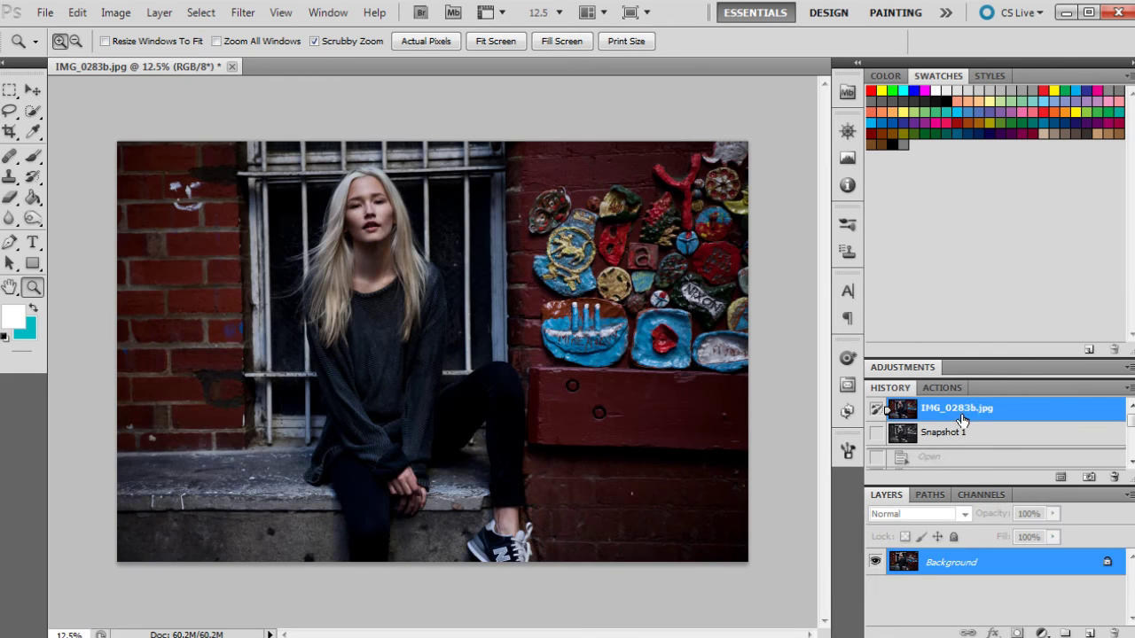
left_click(964, 436)
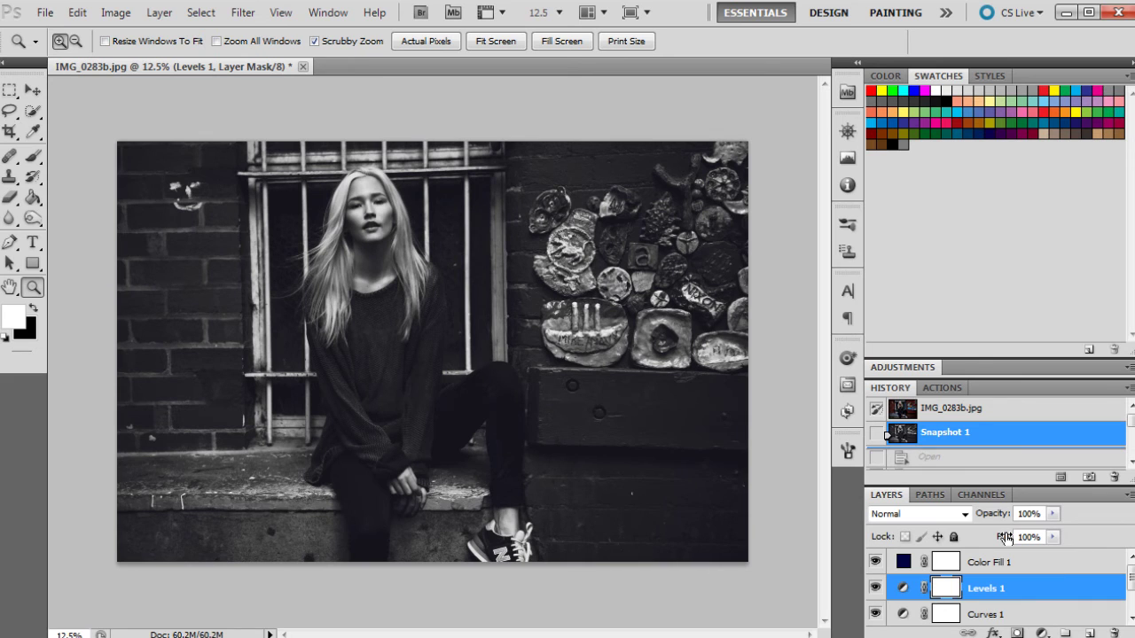
left_click(999, 612)
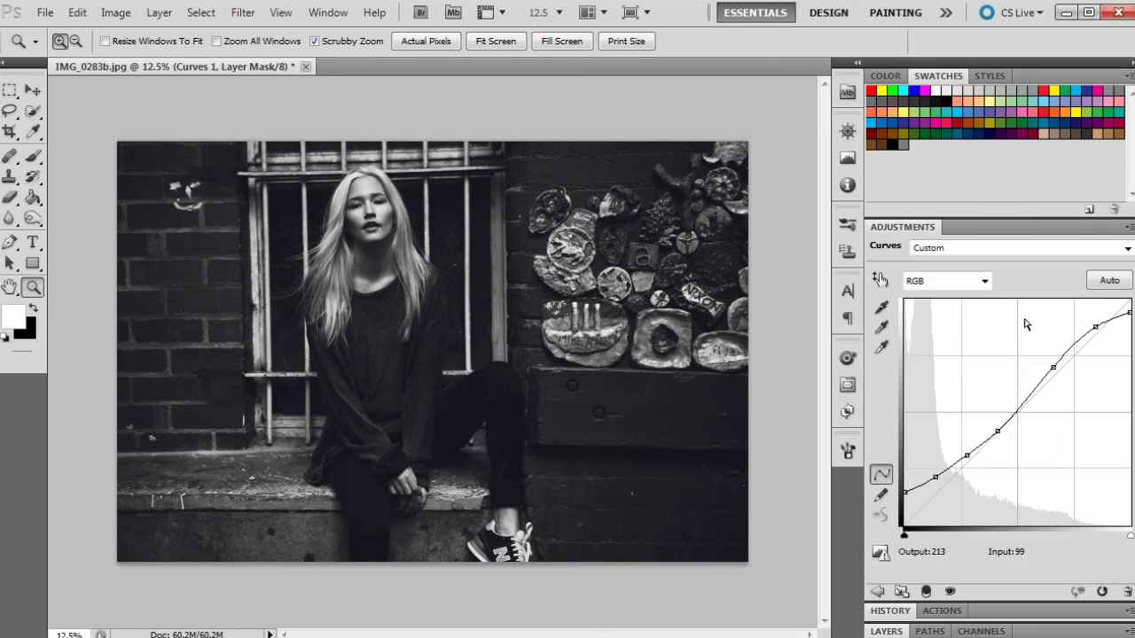
Step: Add extra midtone points to Curves 1 and set the top point to Output 232 / Input 231
left_click(902, 367)
left_click_drag(1096, 326, 1101, 330)
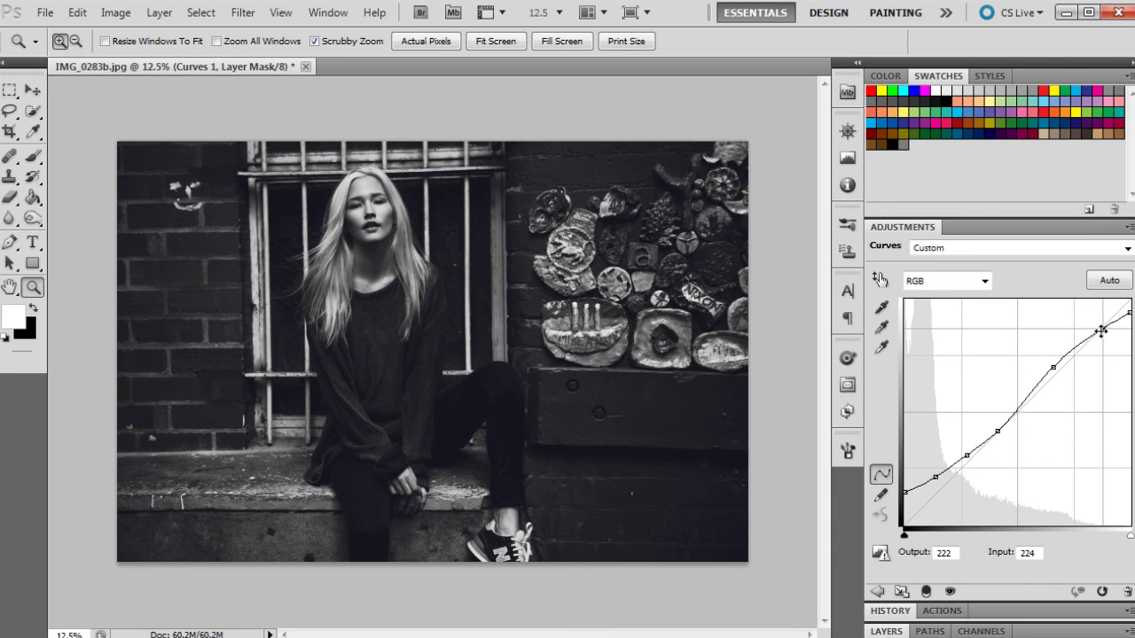
left_click_drag(1052, 367, 1055, 367)
left_click_drag(998, 427, 995, 430)
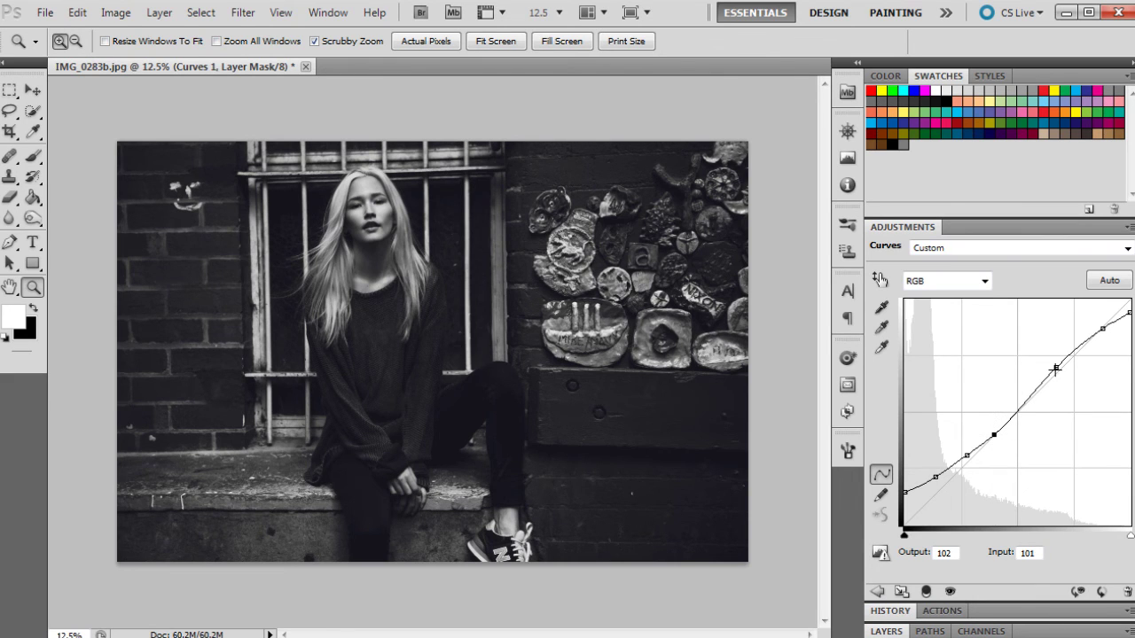
left_click_drag(1054, 368, 1062, 363)
left_click_drag(1018, 407, 1022, 404)
left_click_drag(1102, 329, 1105, 320)
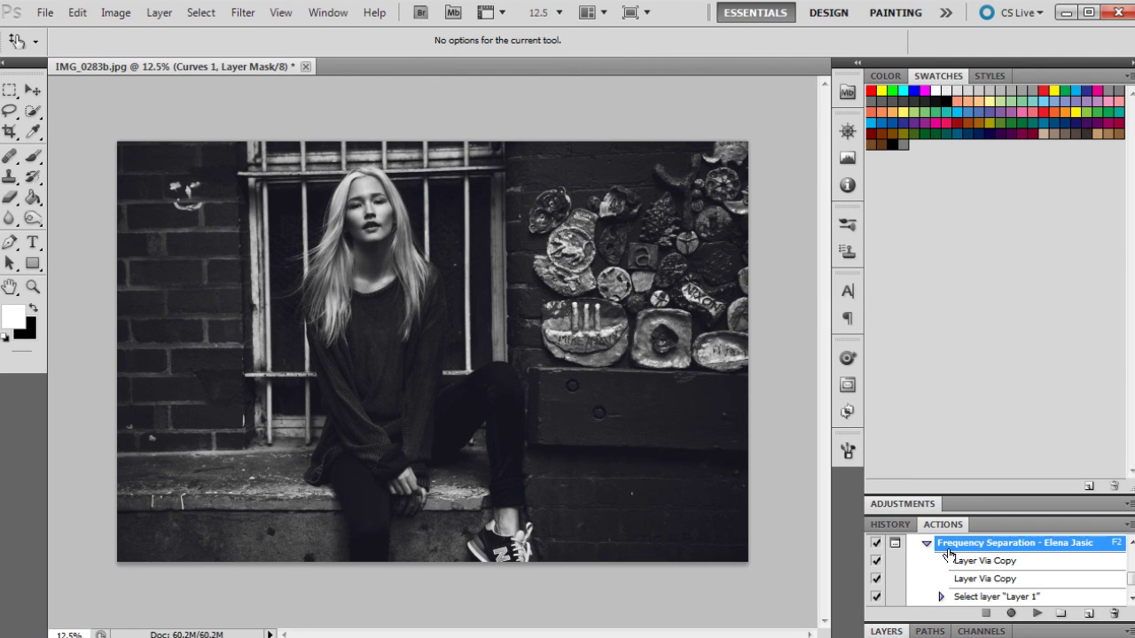
Step: Create Snapshot 2 in History and flip between it and the colour original
left_click(891, 524)
left_click(1087, 613)
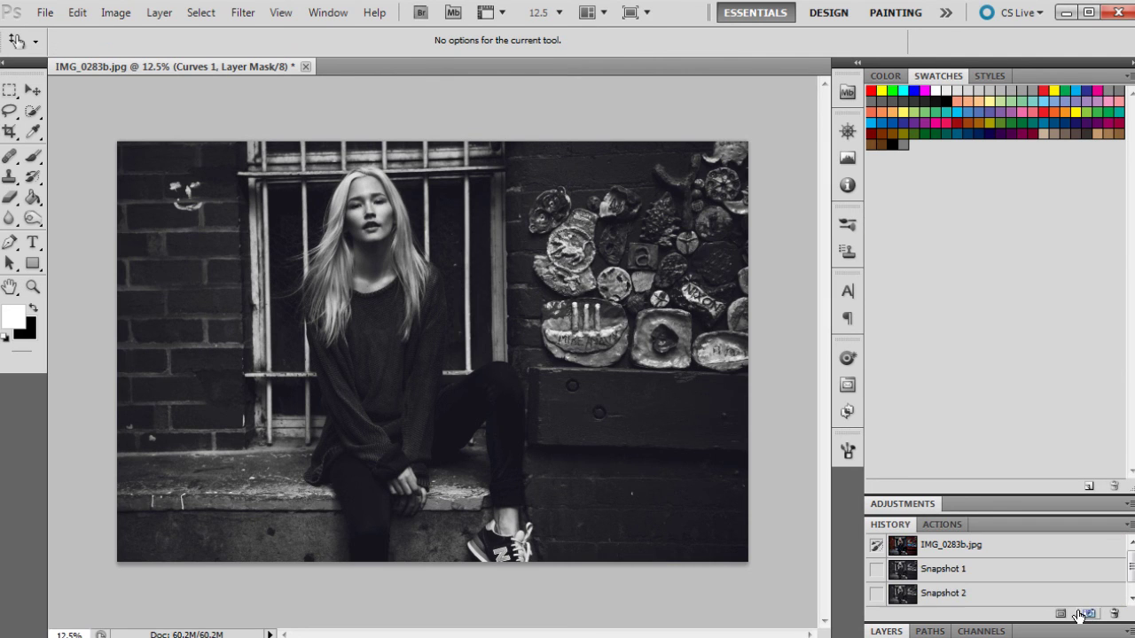
left_click(947, 546)
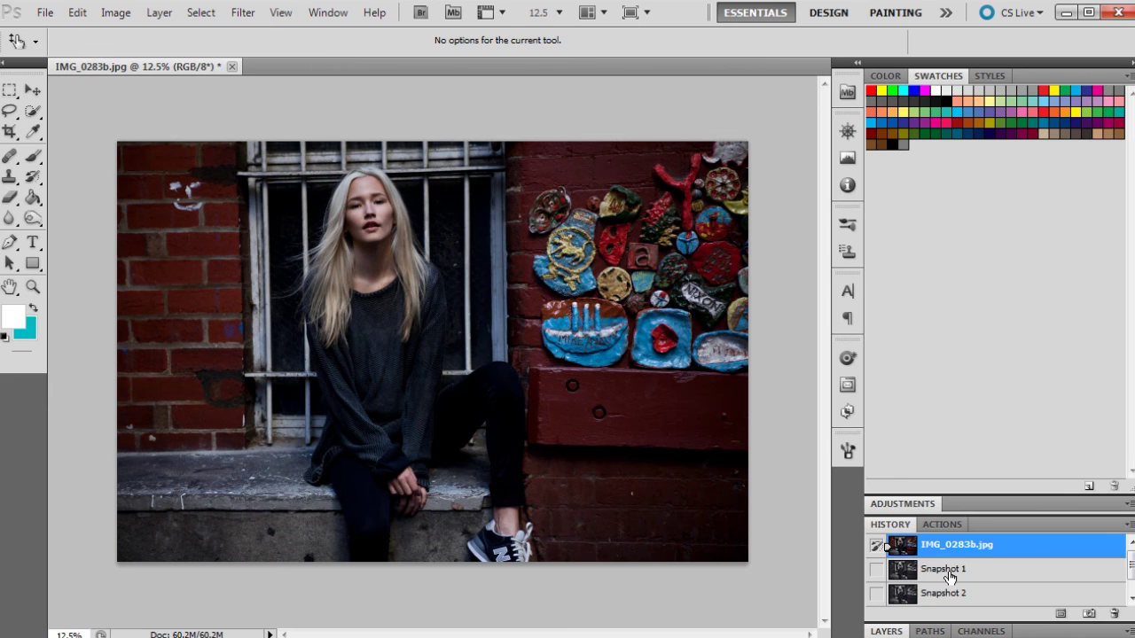
left_click(950, 594)
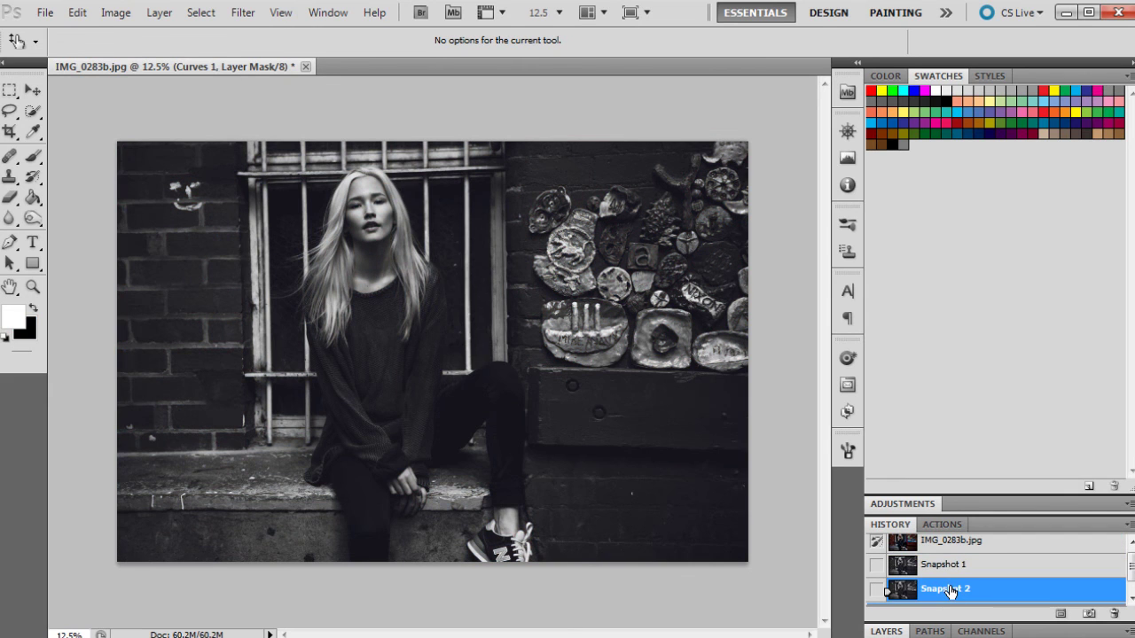
left_click(946, 544)
left_click(947, 593)
left_click(33, 286)
Step: Zoom in on the model's face and compare it with the colour original, then return to Snapshot 2
left_click(385, 230)
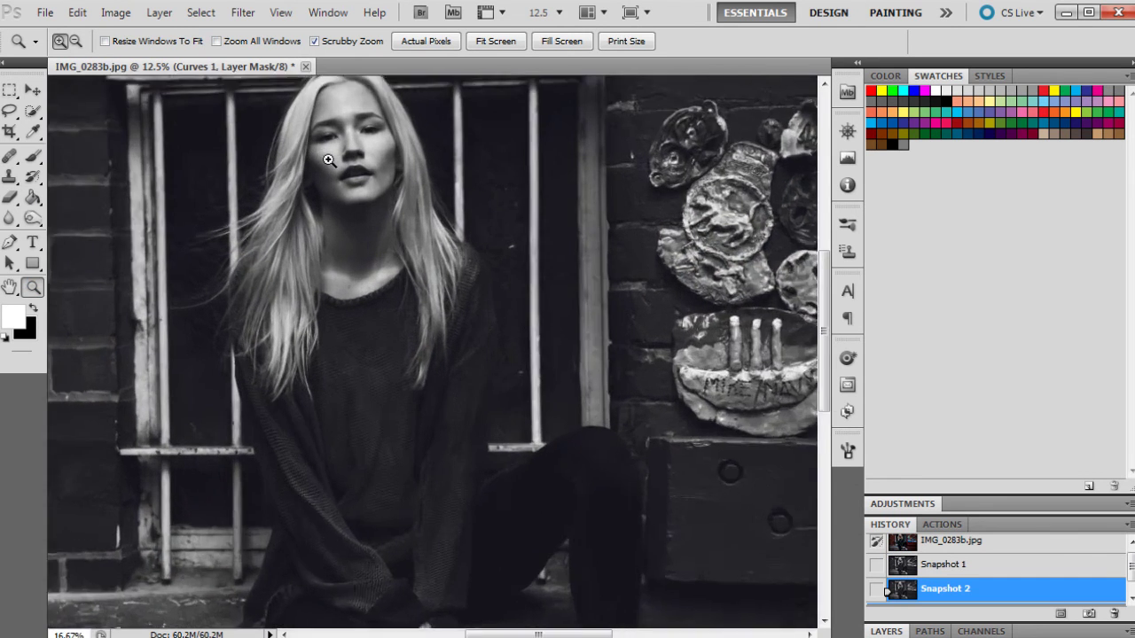
scroll(417, 200, "up", 3)
scroll(465, 239, "down", 1)
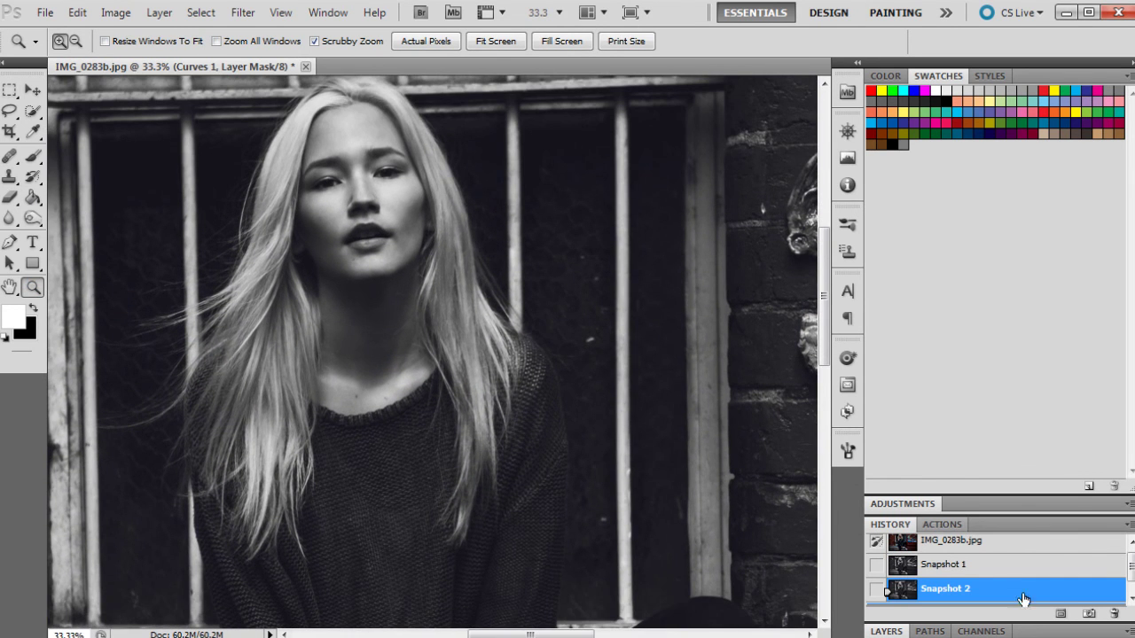
left_click(980, 544)
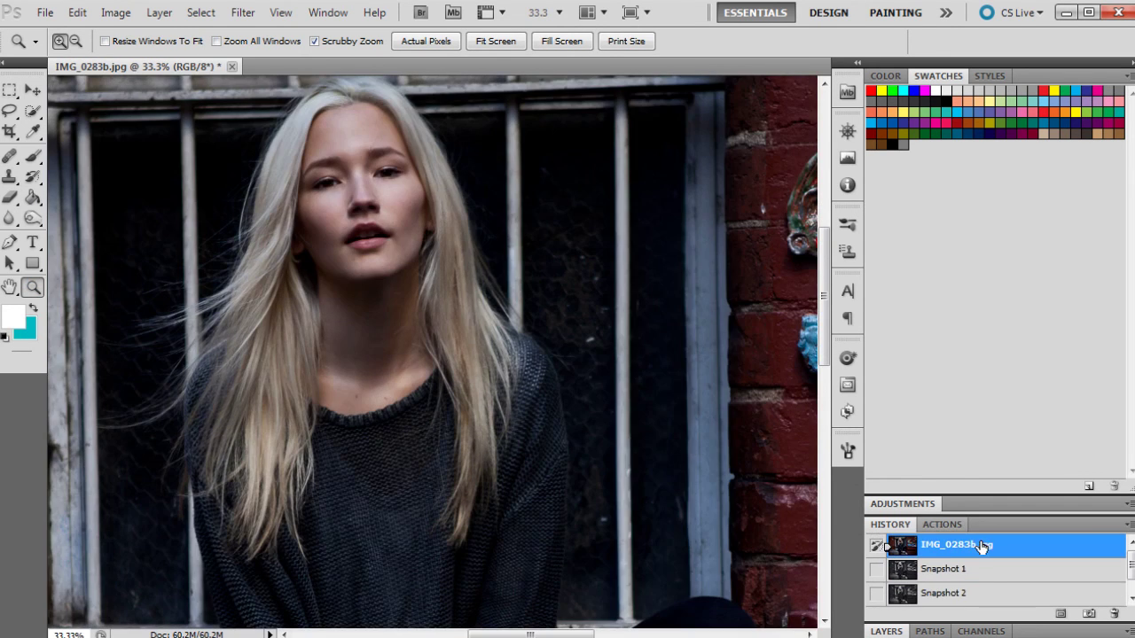
left_click(973, 592)
Step: Zoom out three steps to the whole photo and bring back the Curves 1 settings
right_click(451, 229)
left_click(471, 323)
right_click(462, 294)
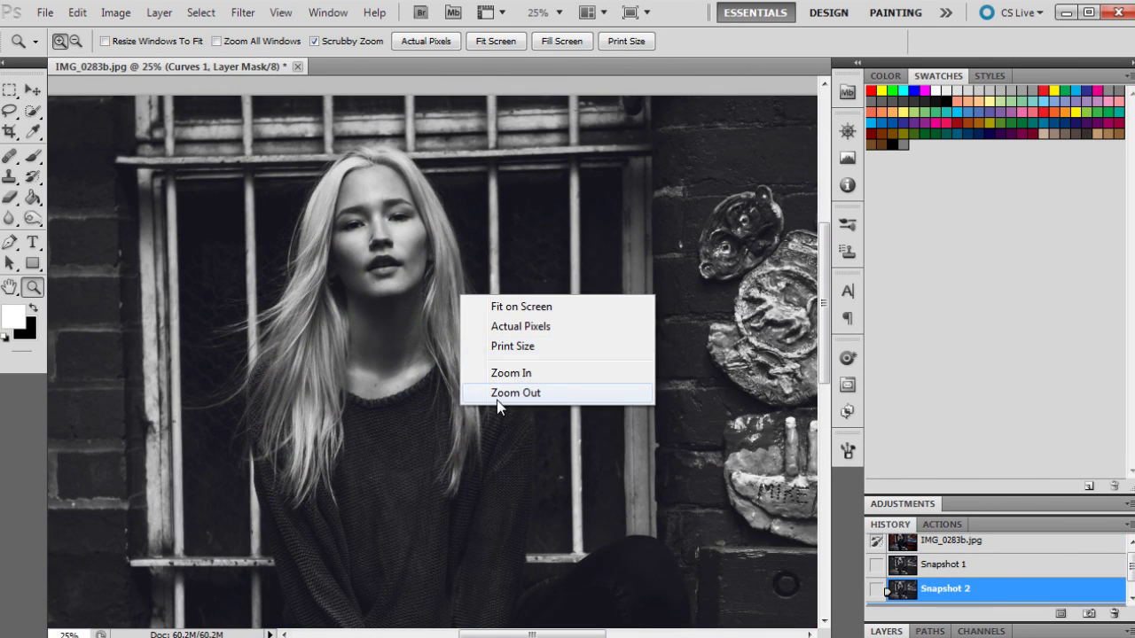
left_click(496, 397)
right_click(583, 363)
left_click(618, 452)
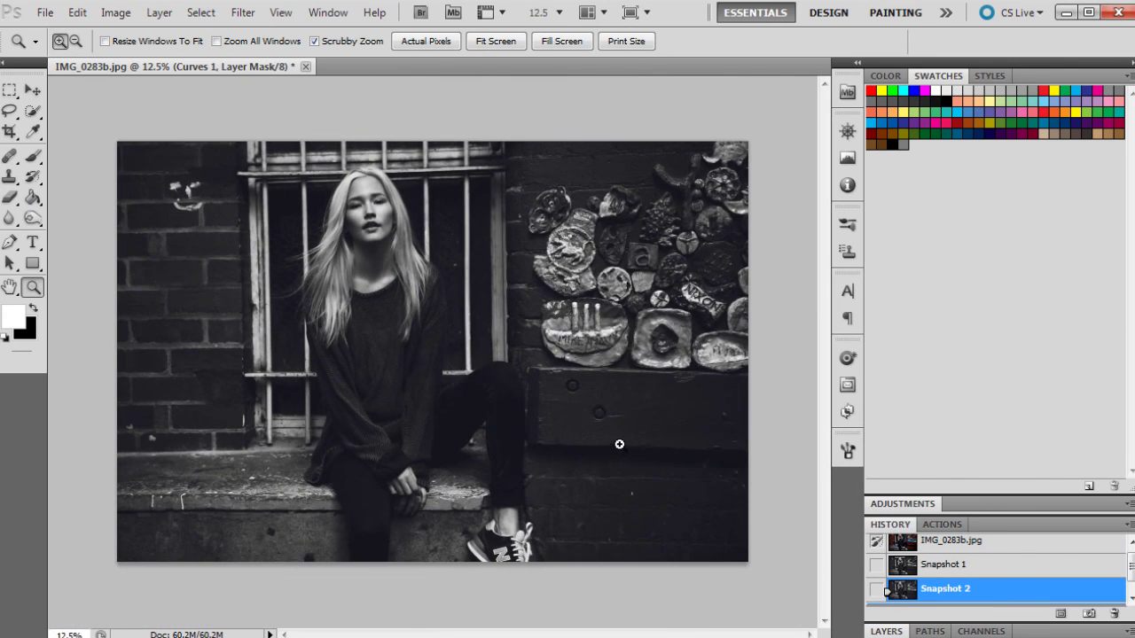
left_click(902, 503)
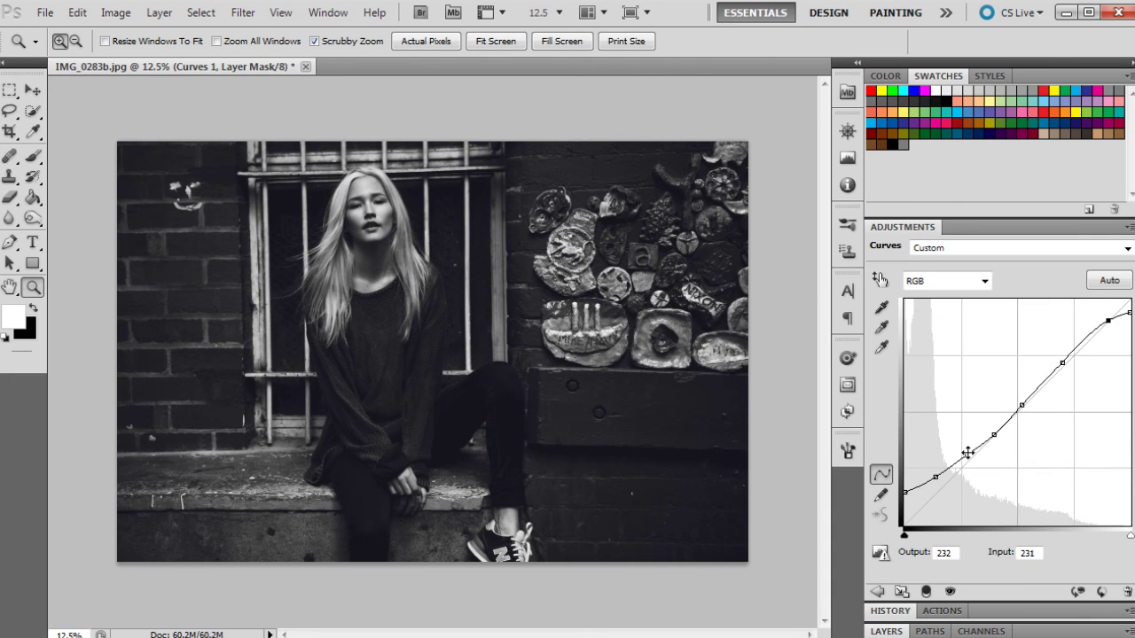